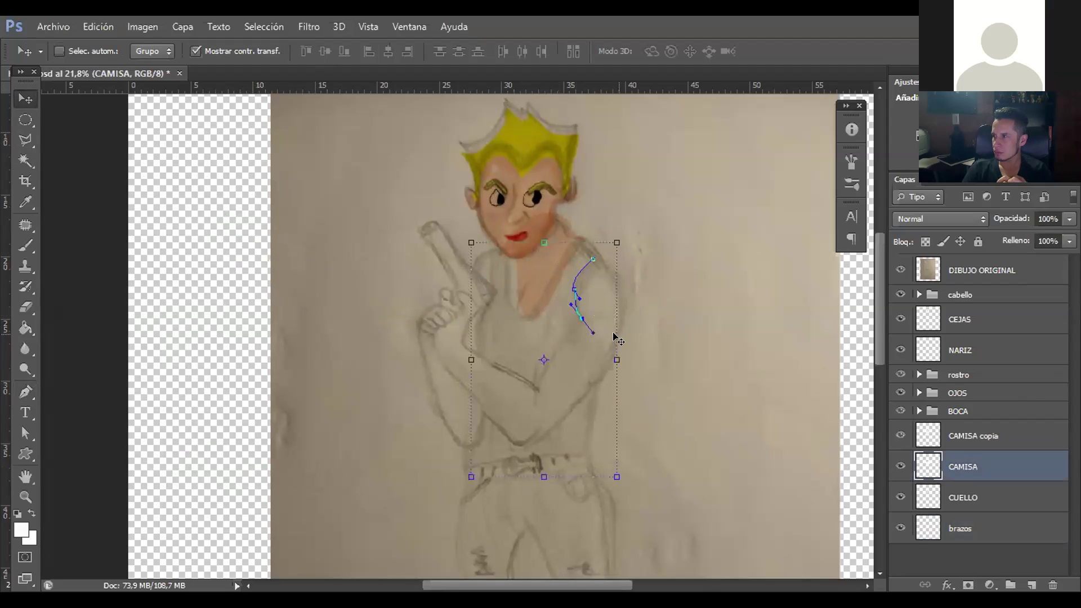
- Nudge the CAMISA shirt layer slightly over the sketch and turn off the display of transform controls
drag(545, 341, 537, 342)
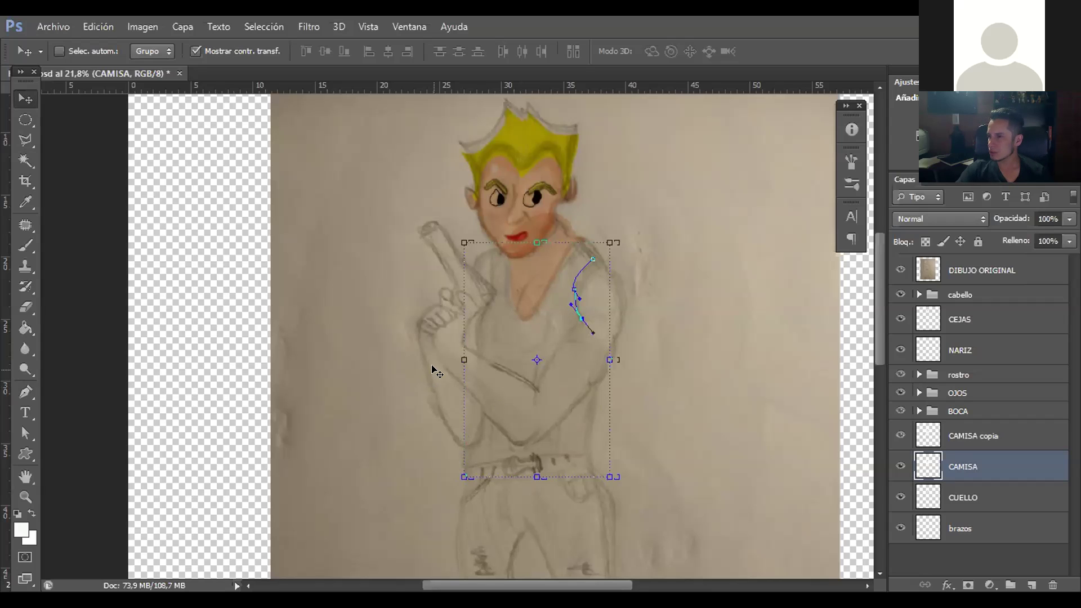
drag(465, 361, 215, 327)
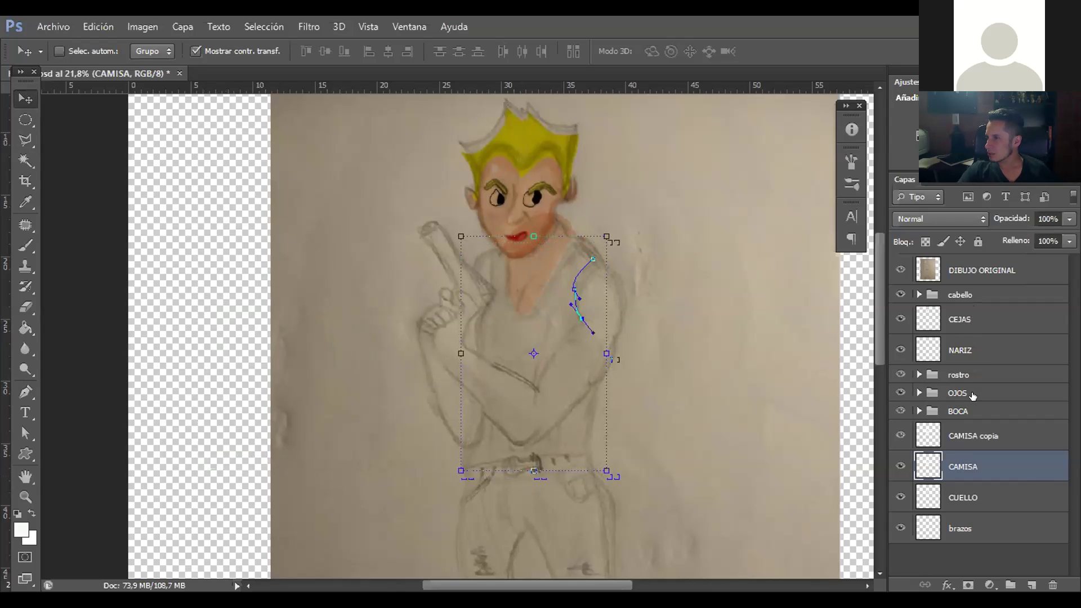
click(196, 51)
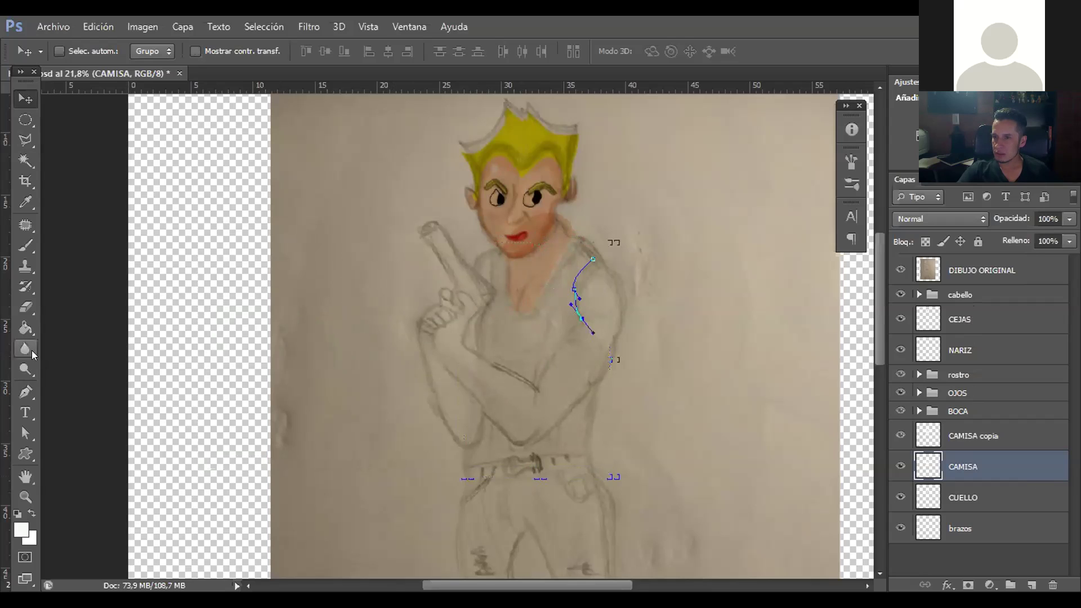
- Remove the leftover path beside the shirt's armhole by deleting its anchor points with the Delete Anchor Point tool
click(23, 393)
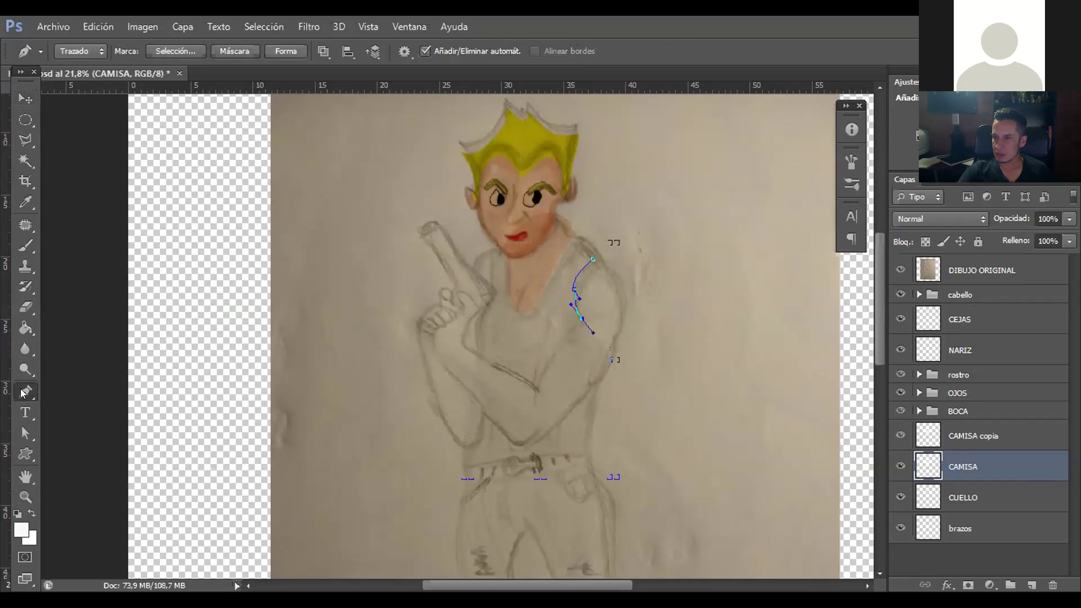
click(24, 392)
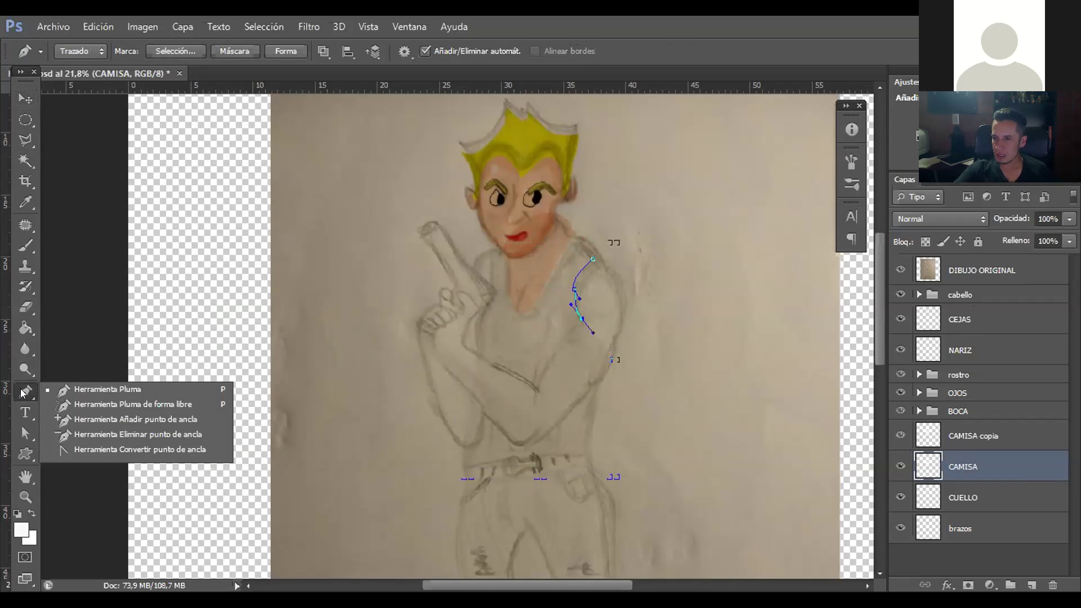
click(78, 433)
key(ctrl+z)
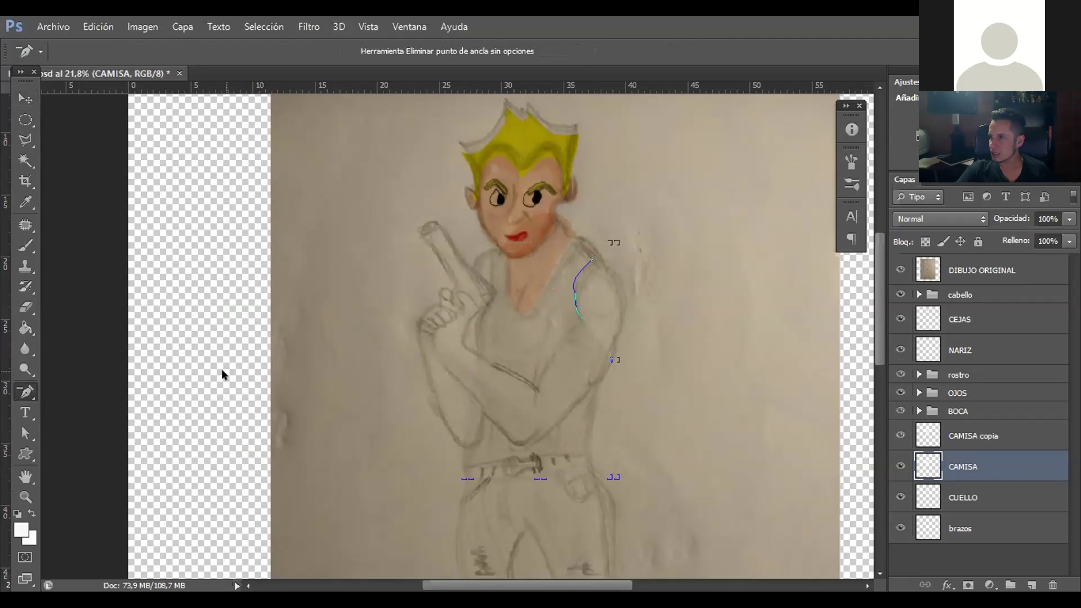
click(591, 261)
click(573, 289)
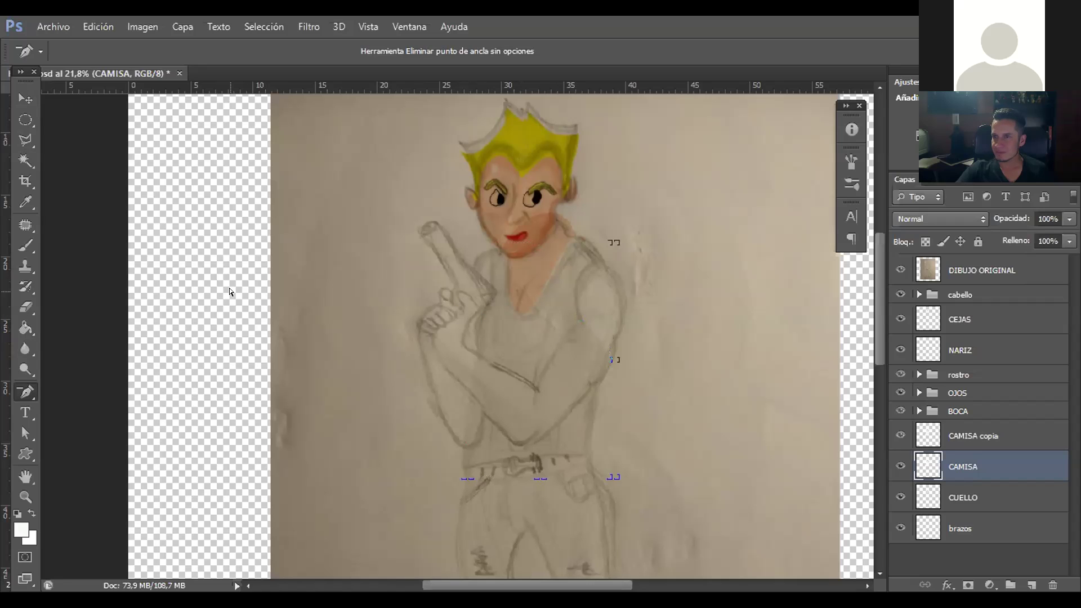
- Move the piel base layer from the rostro group off the face onto the empty canvas beside the drawing
click(26, 99)
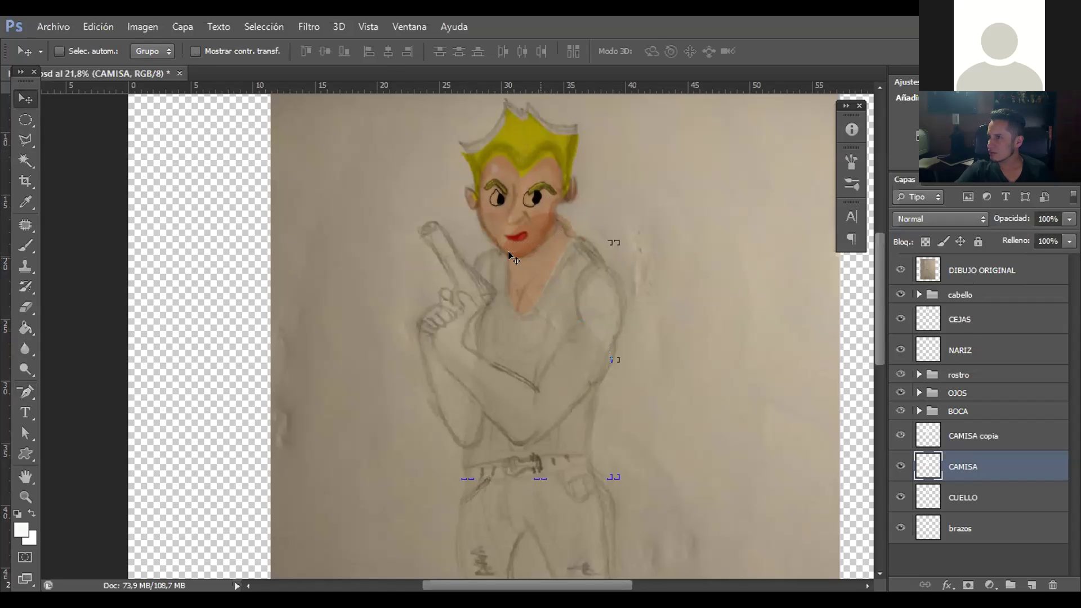
click(918, 374)
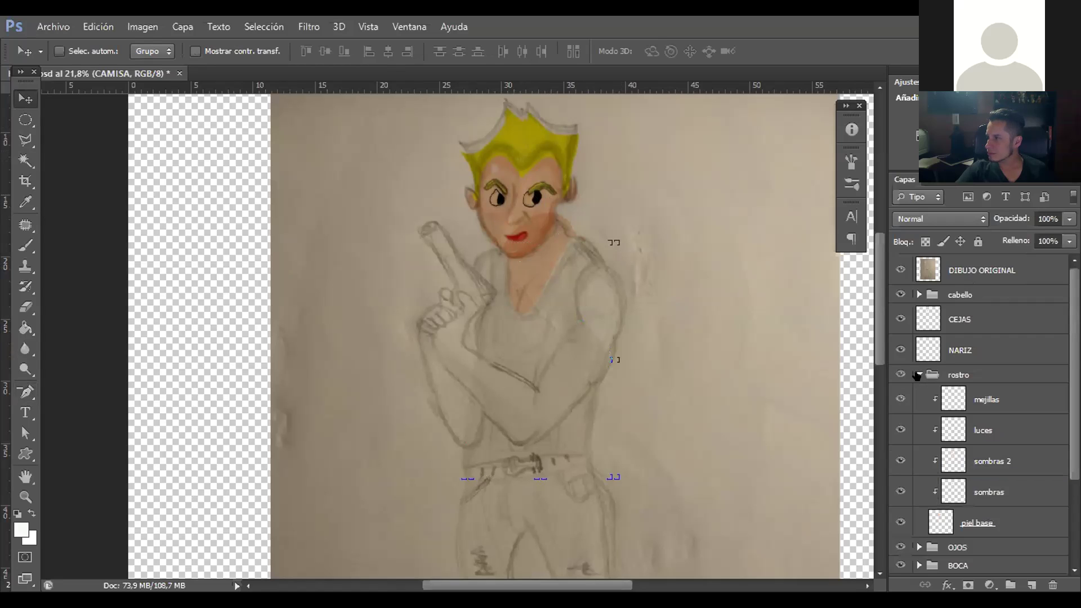
click(981, 520)
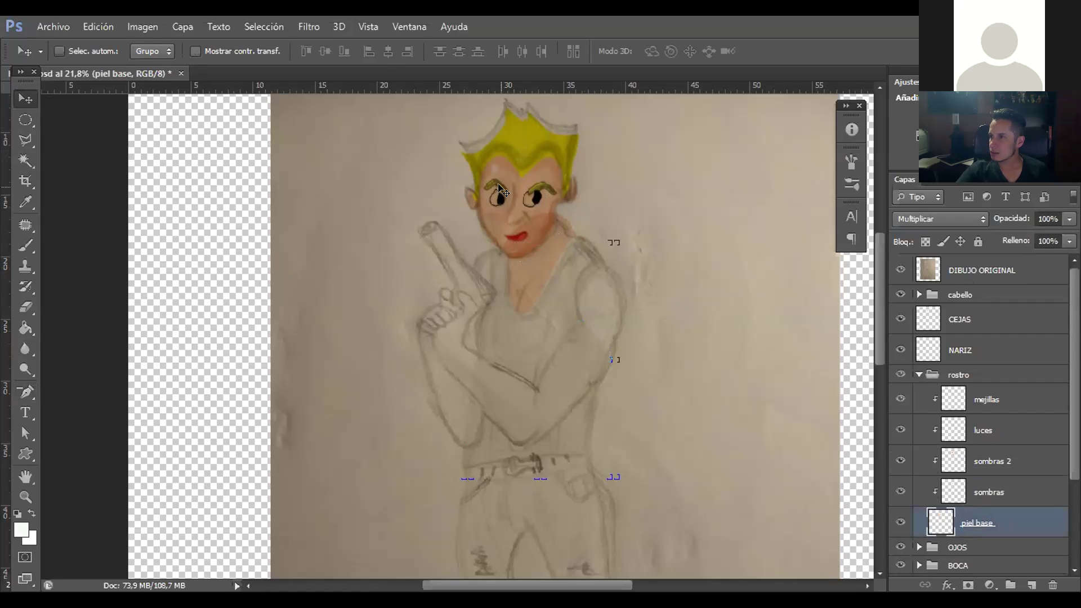
drag(499, 191, 178, 245)
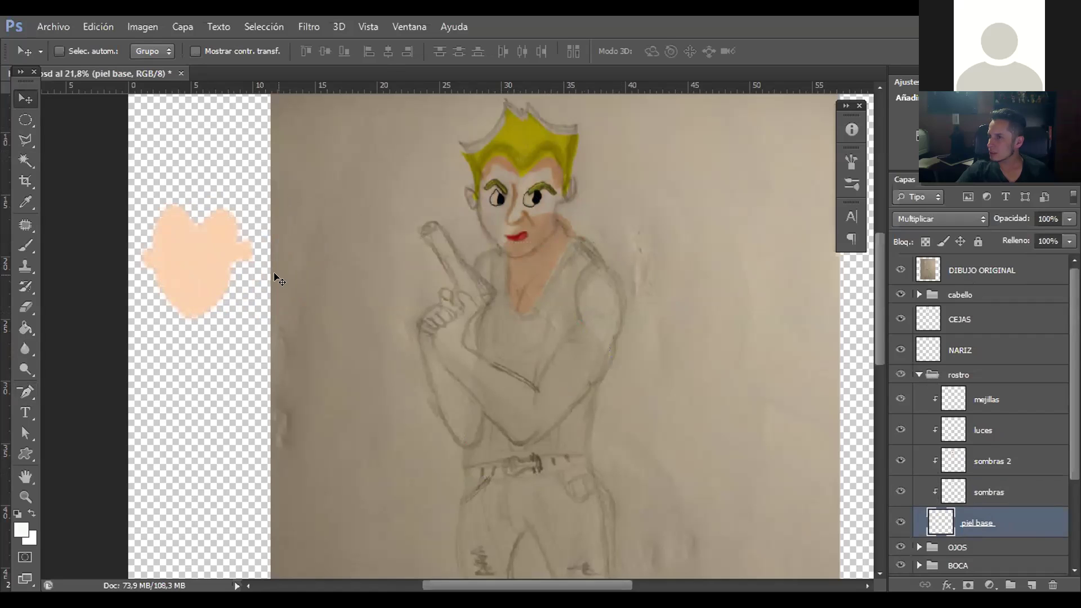
- Move the piel base skin shape back over the character's face, aligned with the sketch
drag(191, 264, 484, 212)
key(ctrl+z)
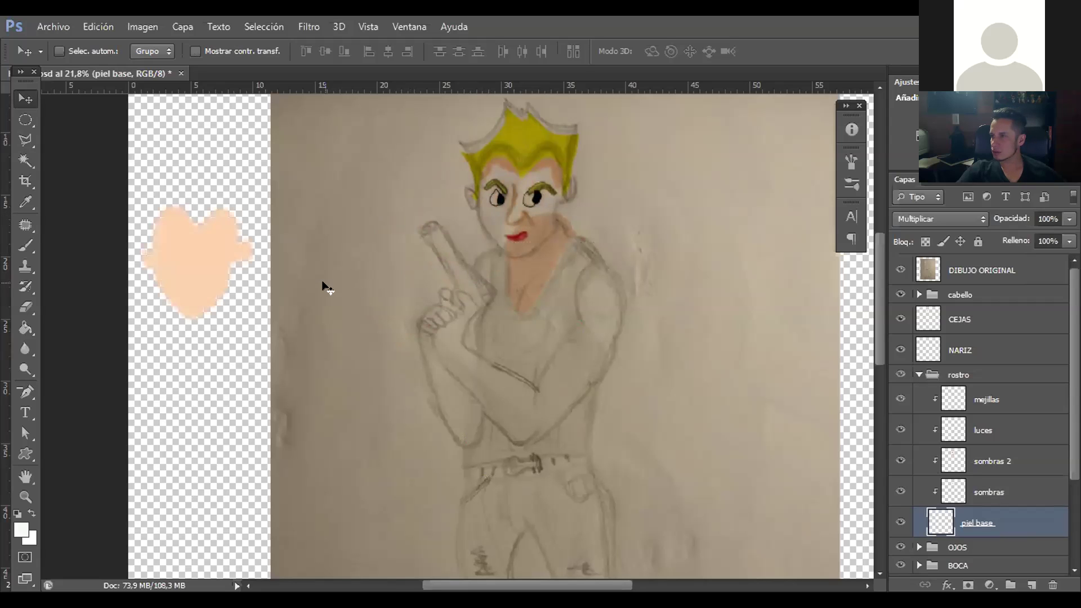
key(ctrl+z)
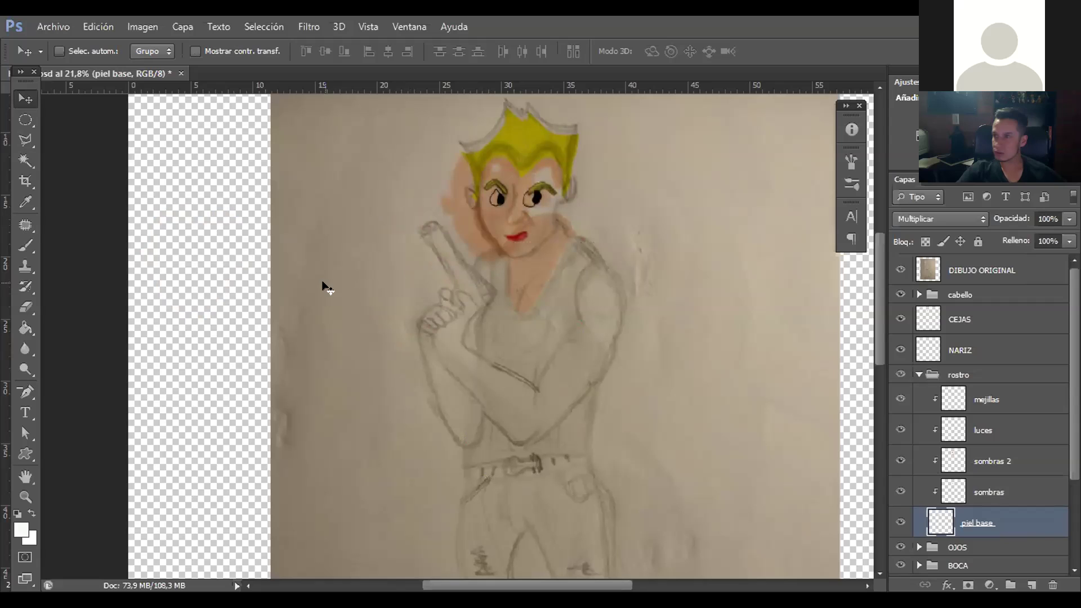
key(ctrl+z)
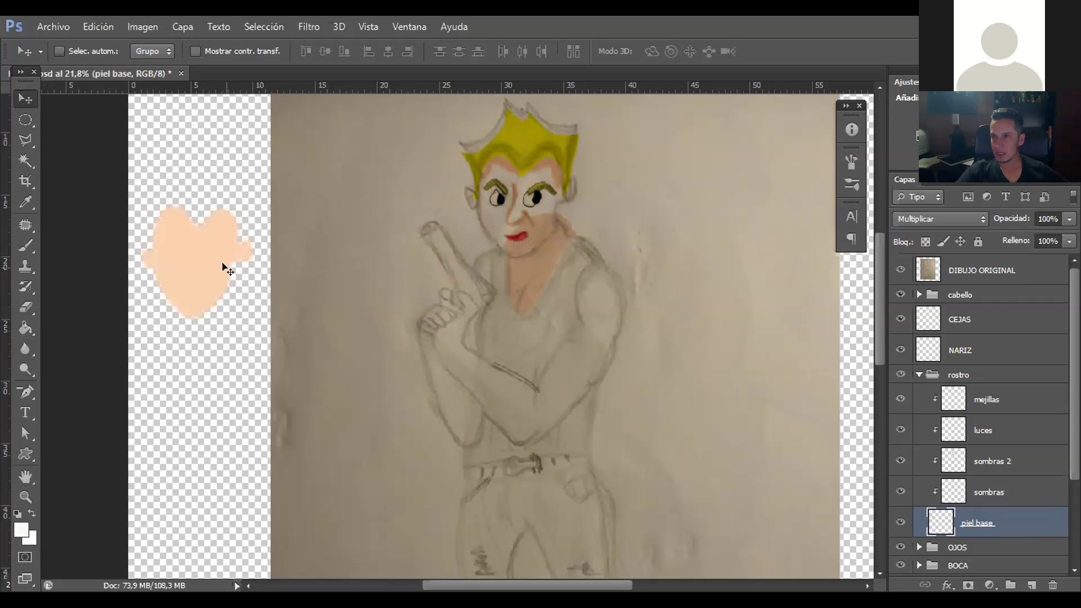
mouse_move(222, 270)
mouse_down()
mouse_move(259, 246)
mouse_move(498, 246)
mouse_move(540, 231)
mouse_move(558, 201)
mouse_move(538, 208)
mouse_up()
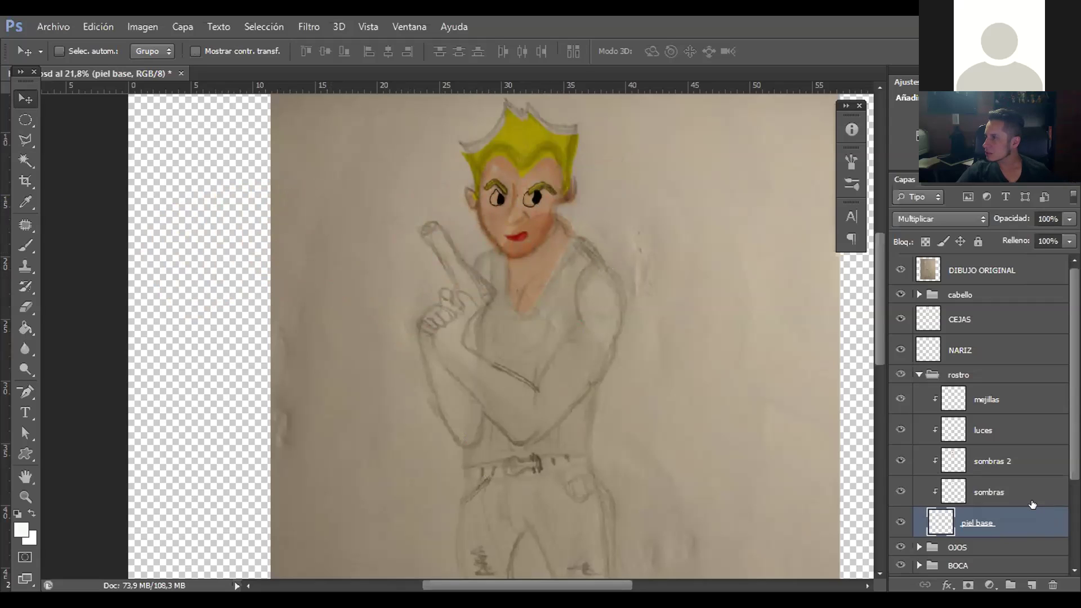
- Set the piel base layer's blend mode to Normal and check the DIBUJO ORIGINAL layer's mode
click(979, 218)
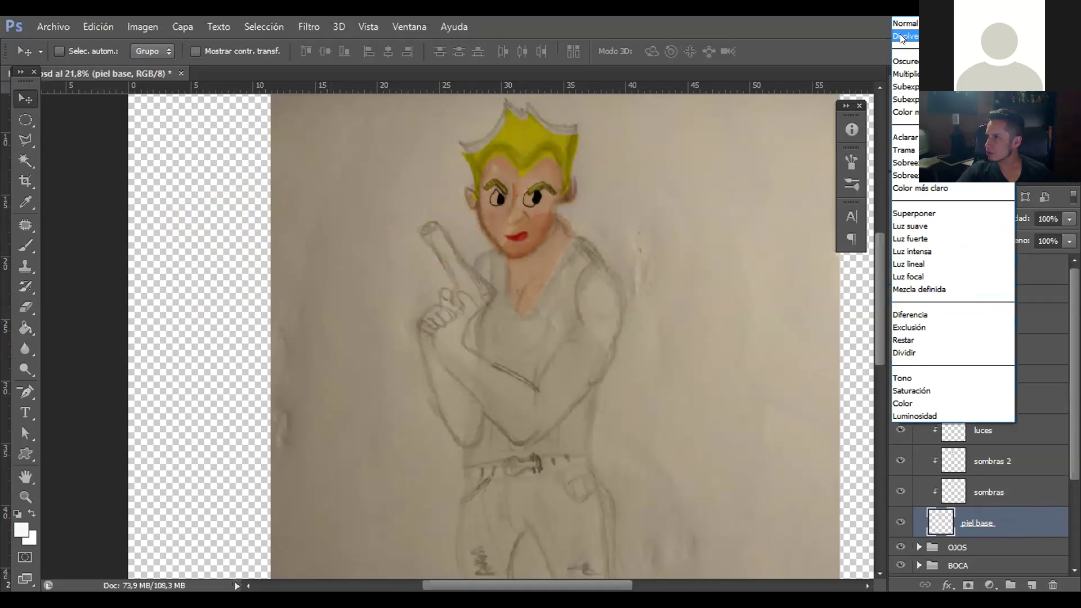
click(902, 23)
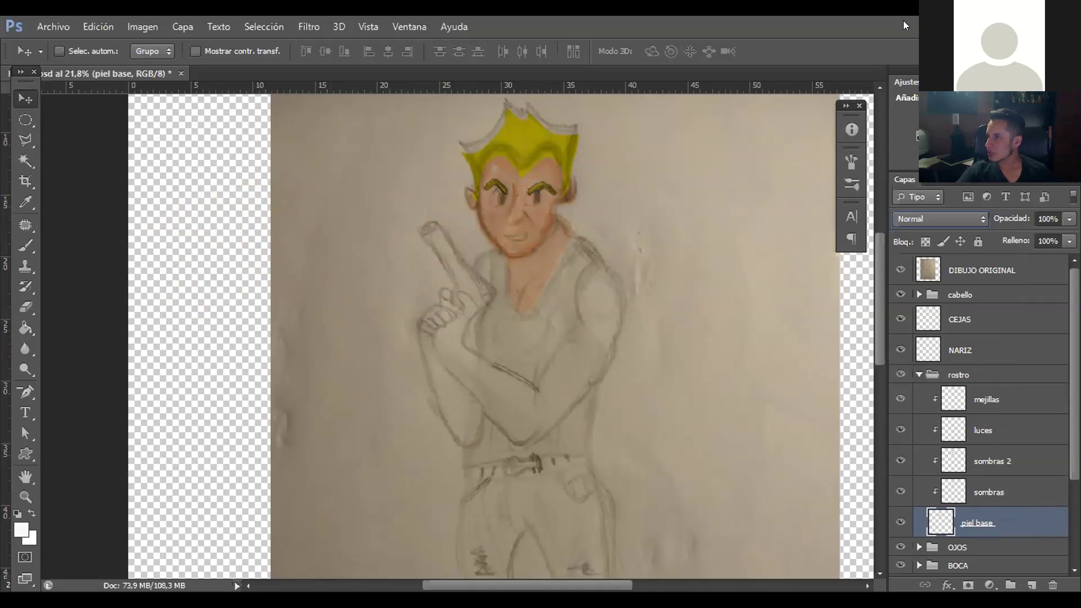
click(971, 261)
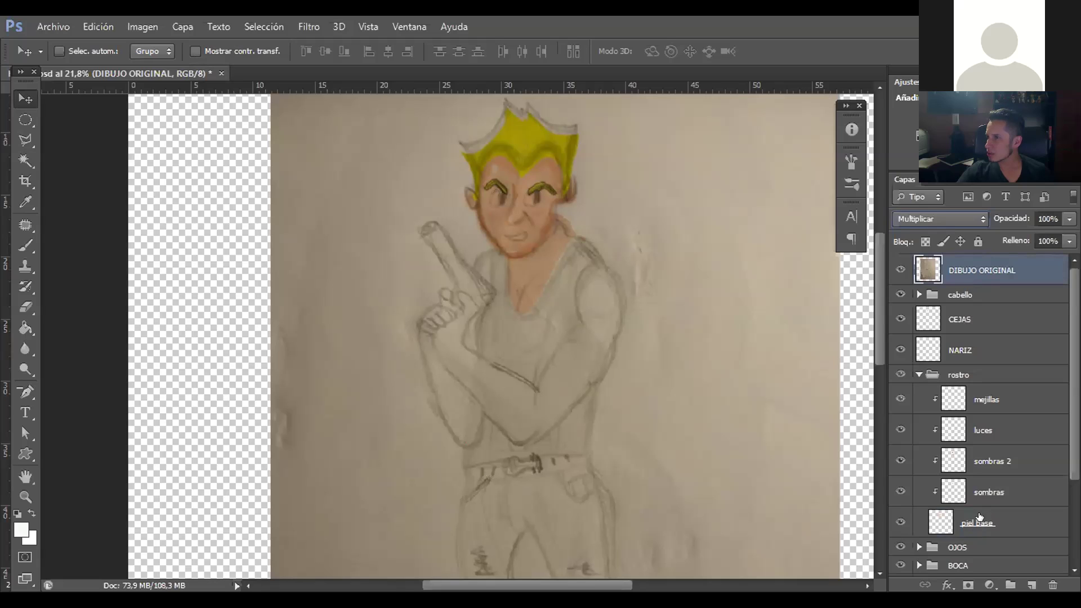
- Collapse the rostro group and reorder the OJOS and BOCA groups so both sit above it, below NARIZ
click(918, 374)
click(971, 392)
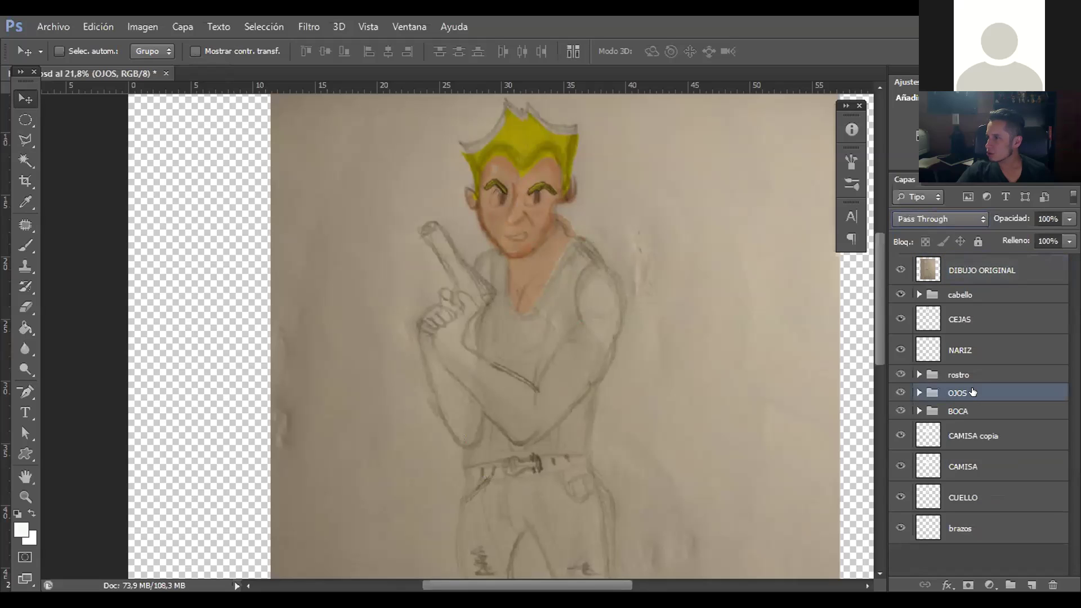
drag(971, 391, 972, 355)
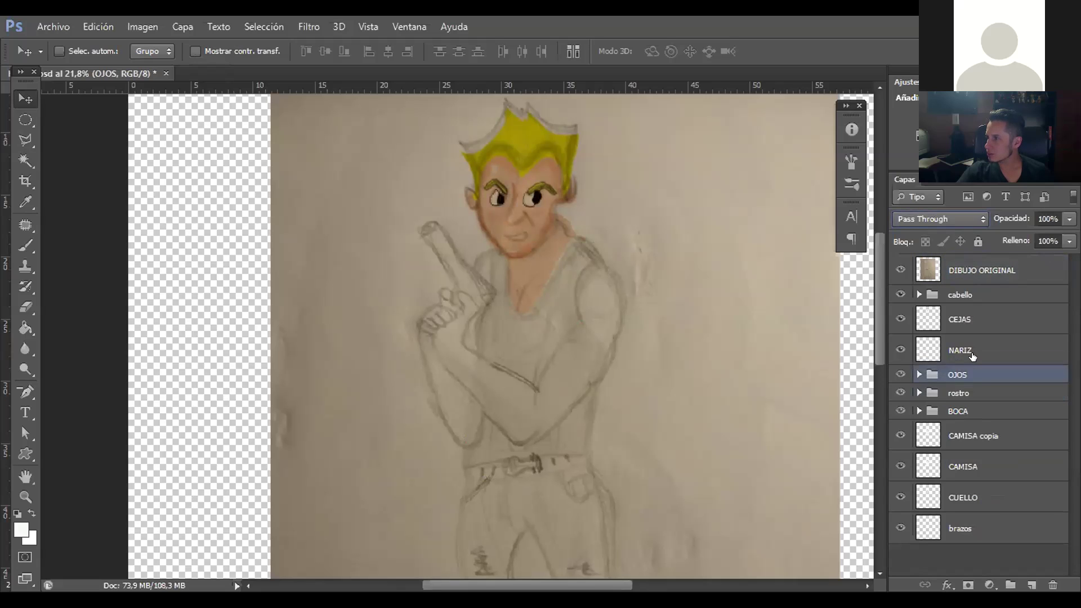
click(981, 407)
drag(981, 403, 975, 354)
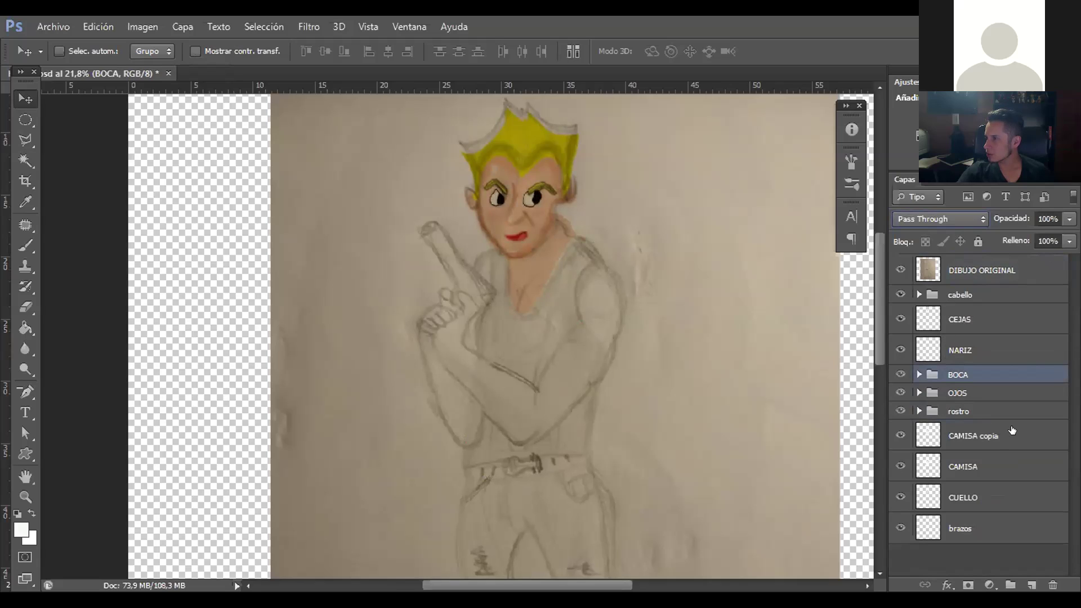
- Set the CAMISA copia layer's blend mode to Normal
click(971, 434)
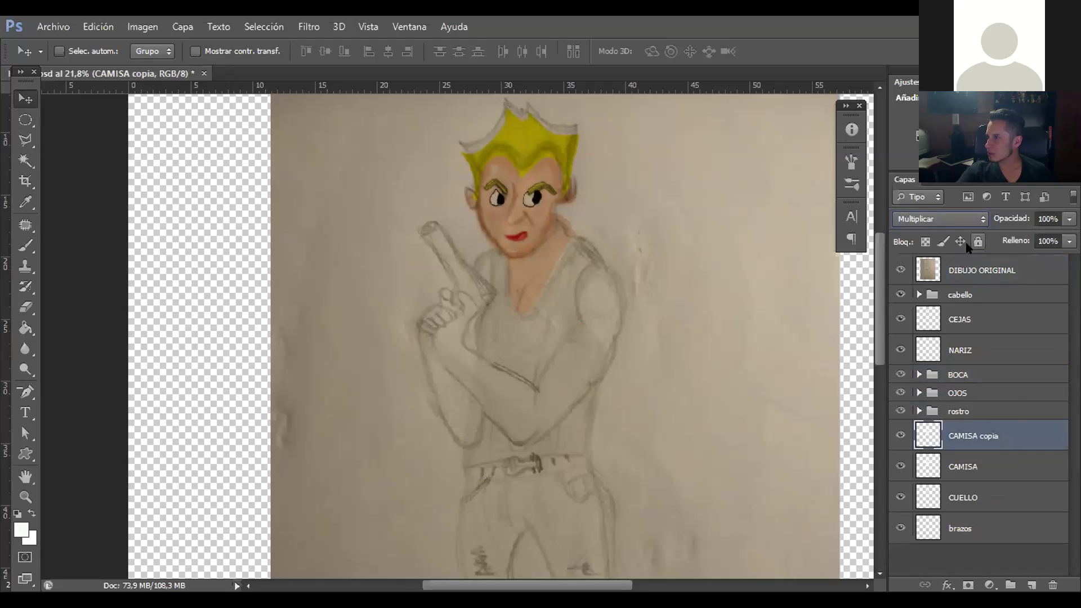
click(980, 221)
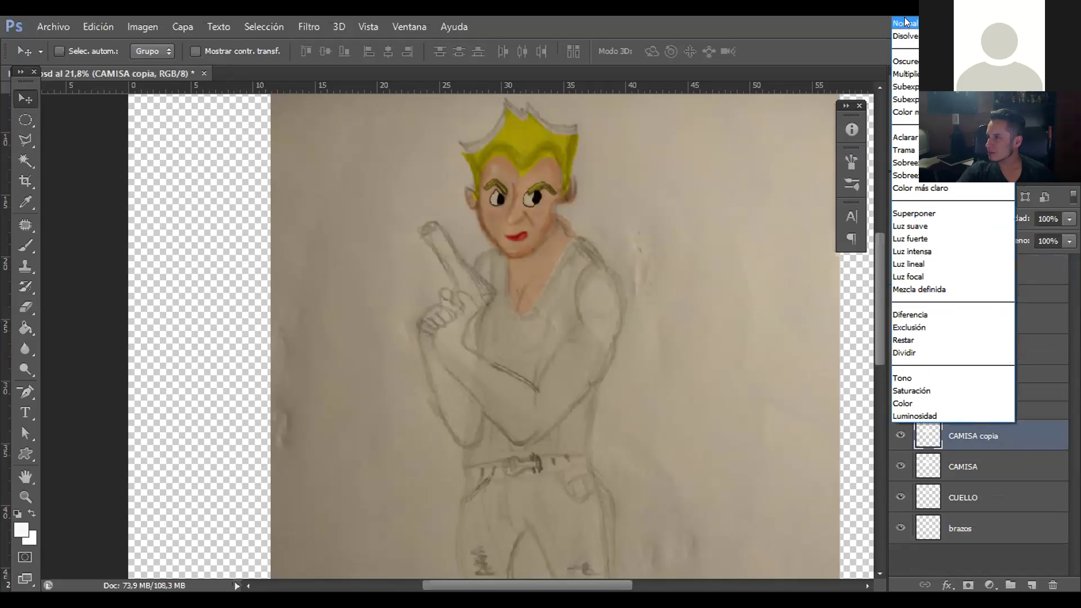
click(906, 24)
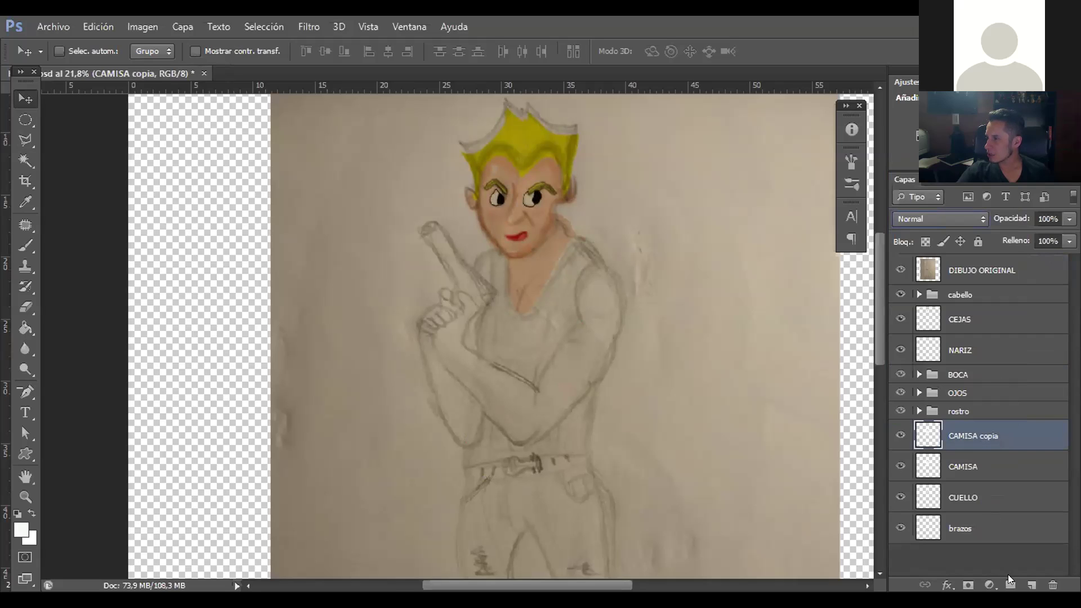
- Check the blend modes of the CAMISA, CAMISA copia, CUELLO and brazos layers
click(980, 465)
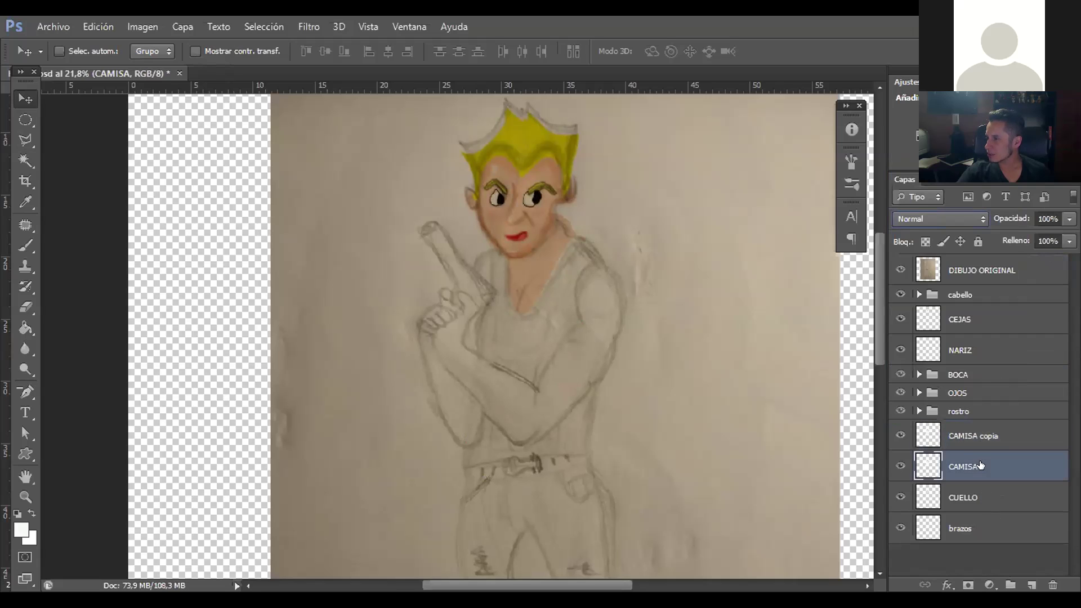
click(972, 433)
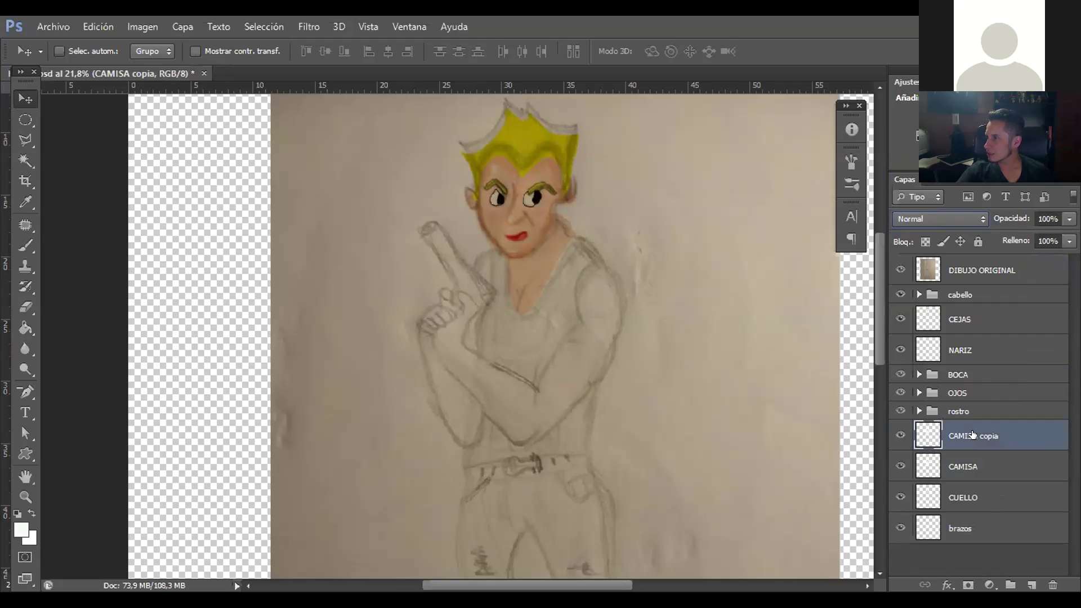
click(970, 496)
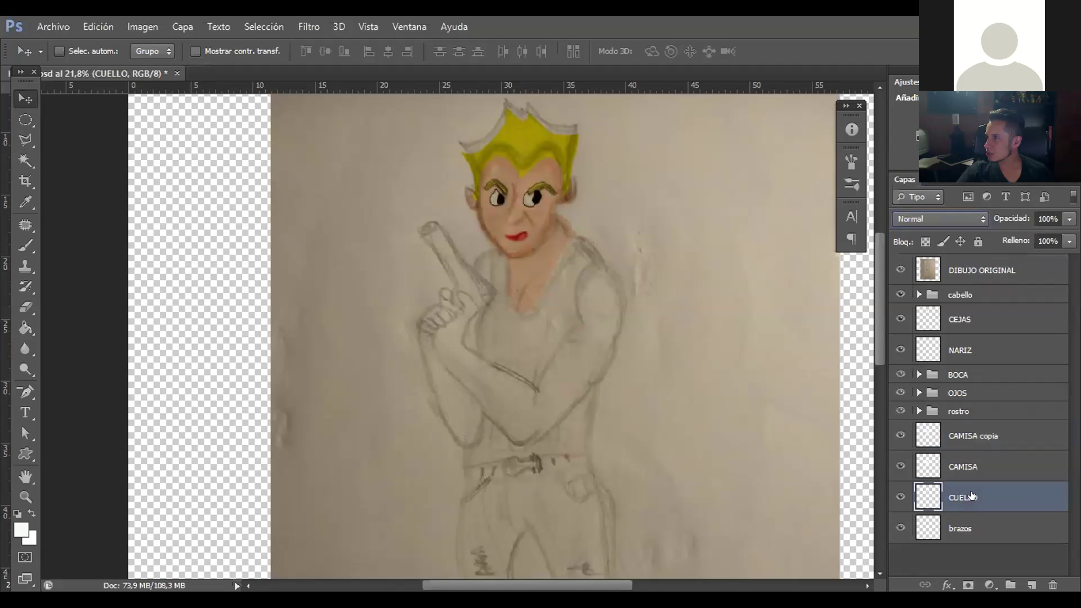
click(966, 528)
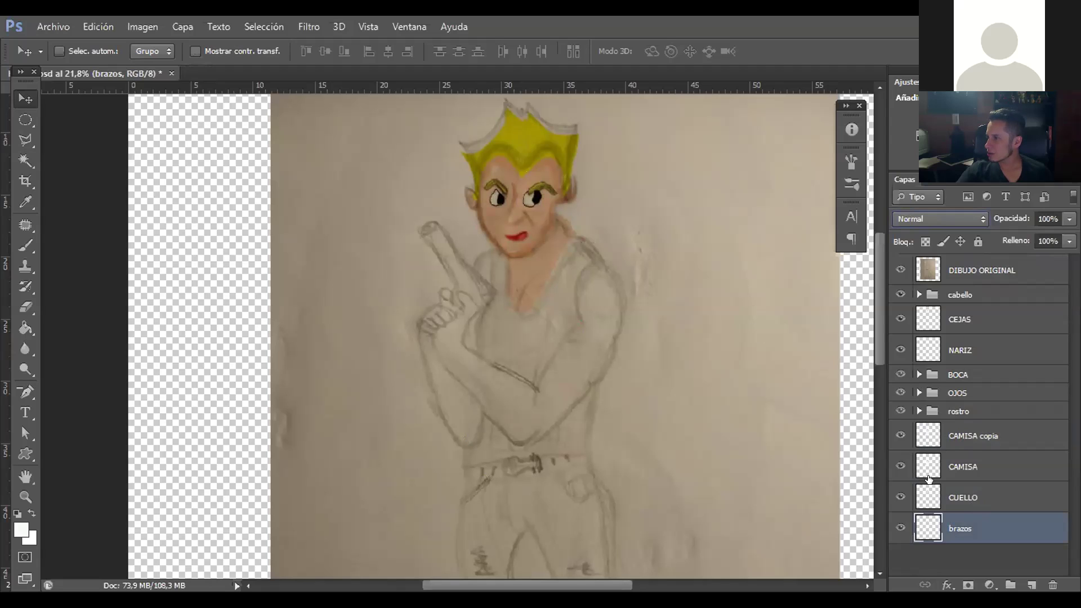
click(967, 496)
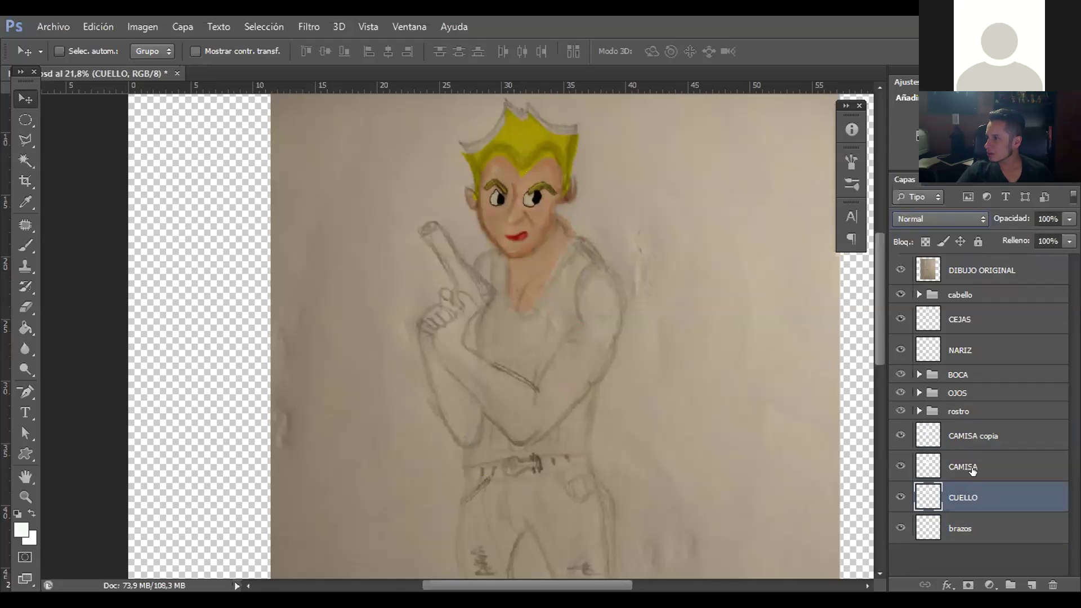
click(972, 470)
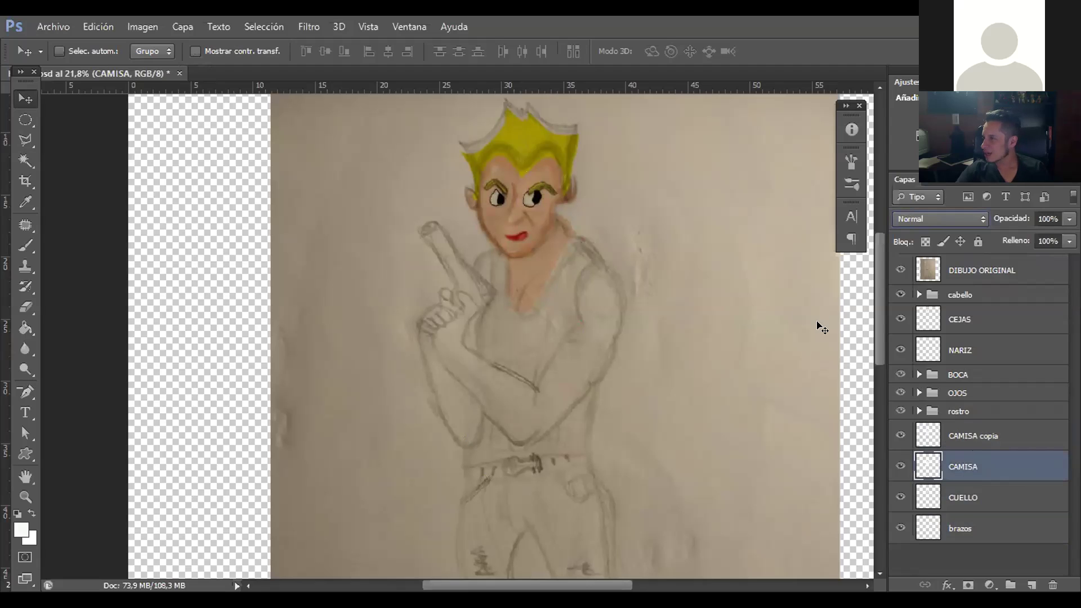
- Delete the duplicate shirt layer CAMISA copia
click(973, 434)
drag(974, 438, 1046, 573)
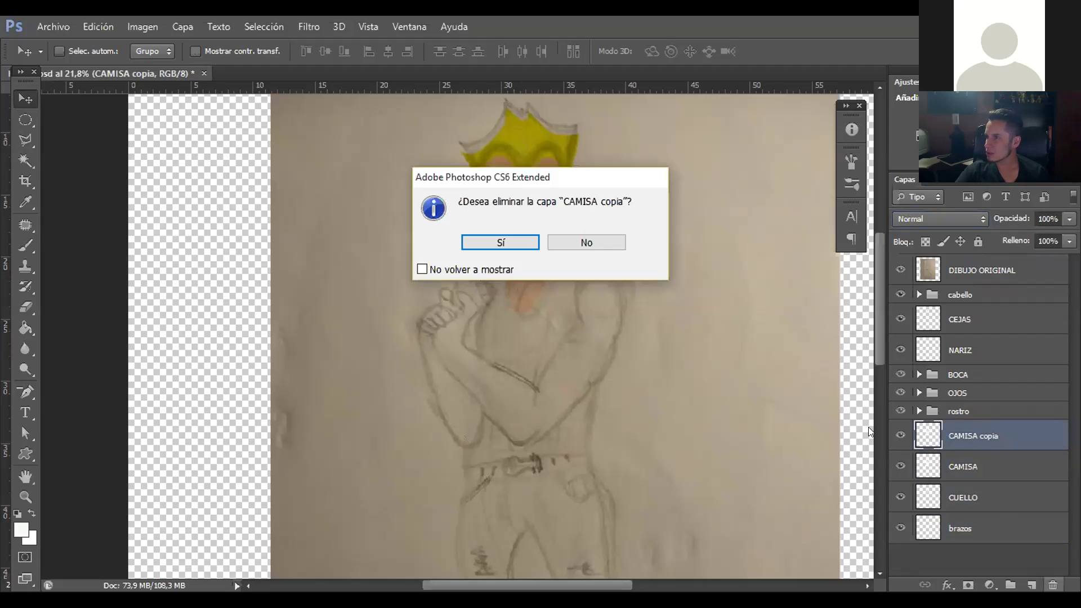
click(497, 243)
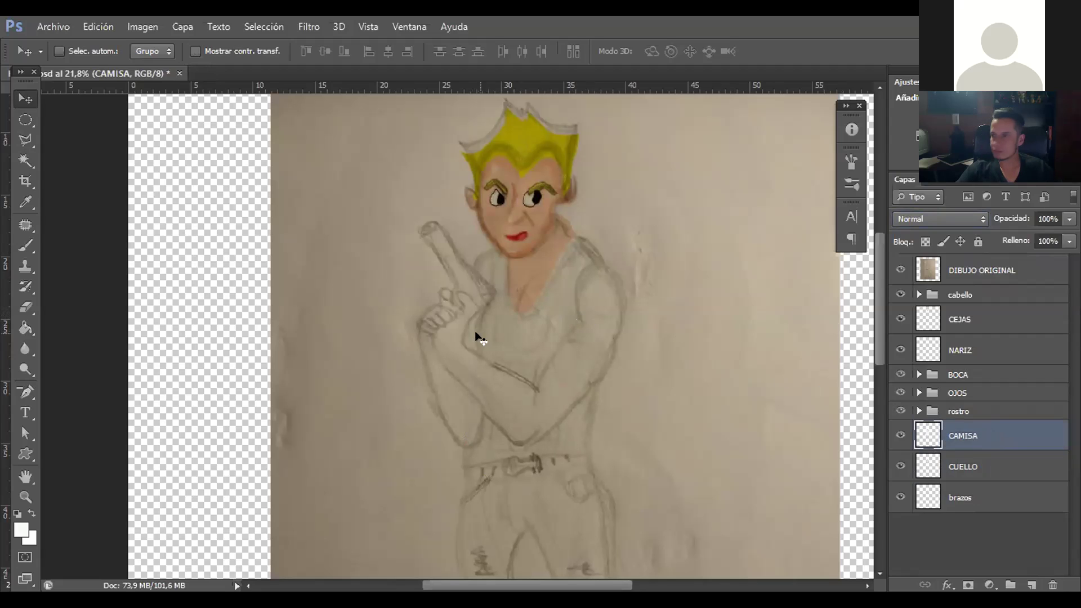
- Move the CAMISA shirt shape off the figure onto the empty canvas, and undo the move
drag(531, 338, 224, 340)
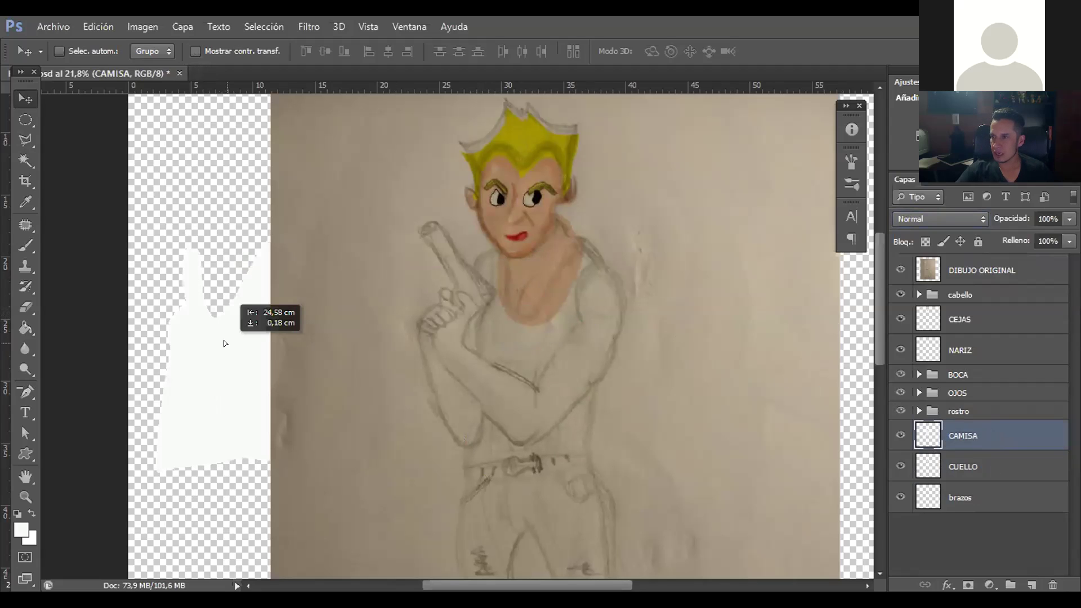
key(ctrl+z)
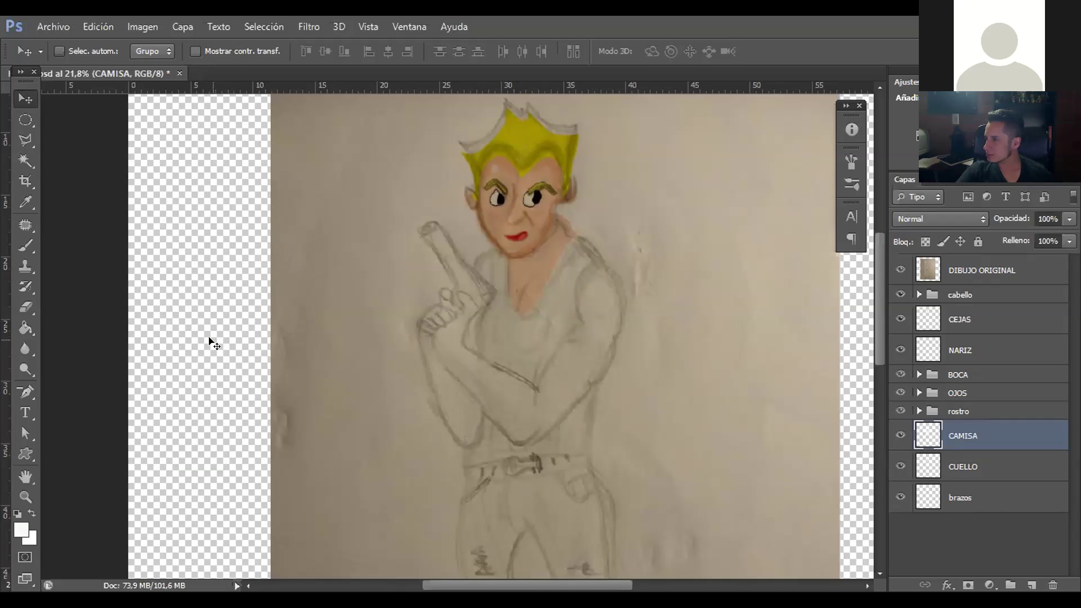
click(986, 269)
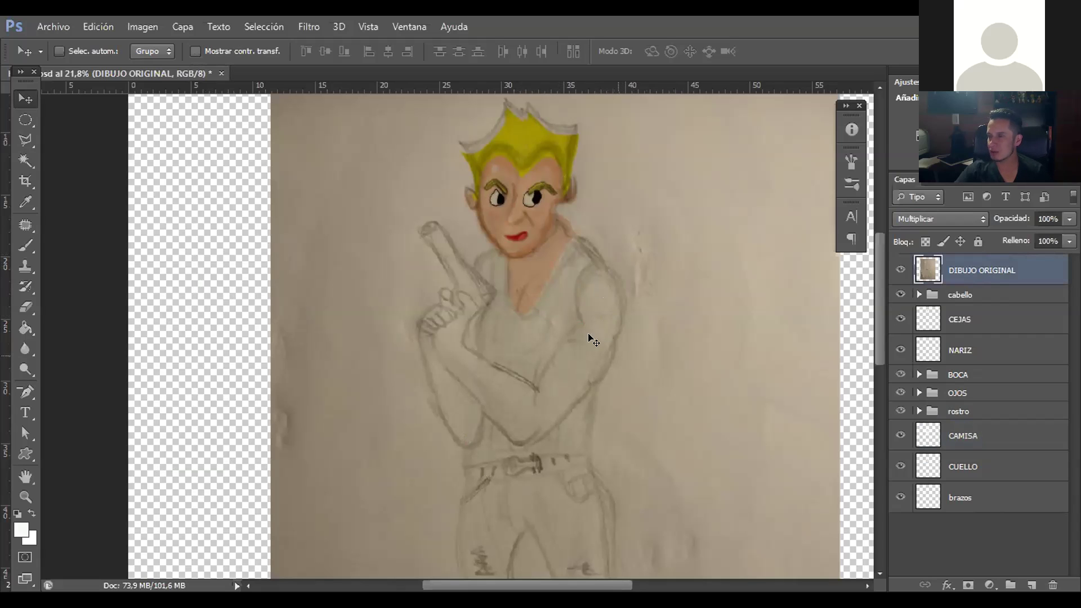
click(142, 26)
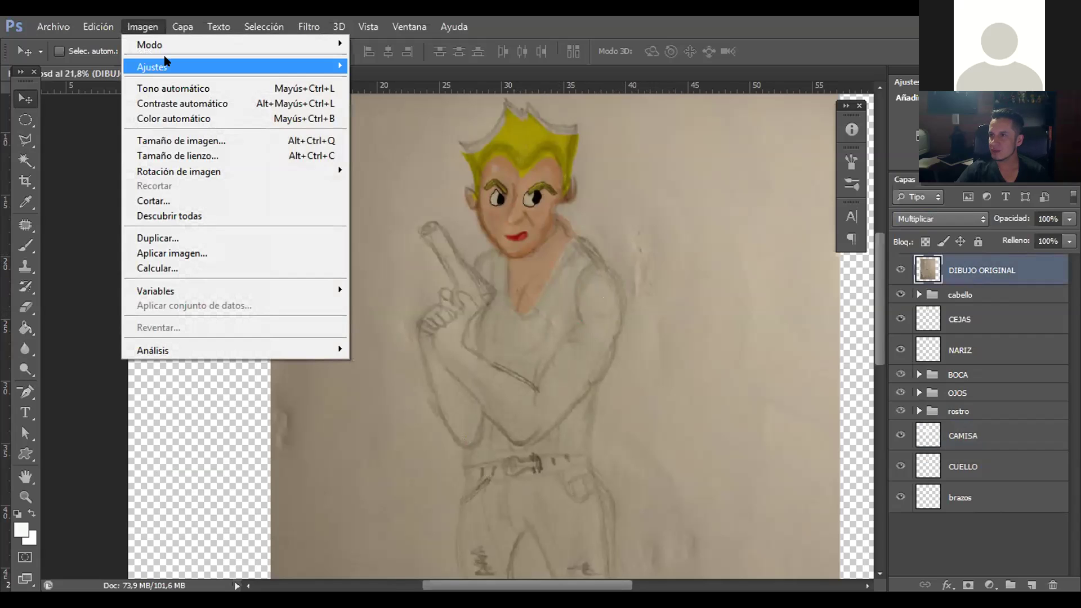
mouse_move(161, 62)
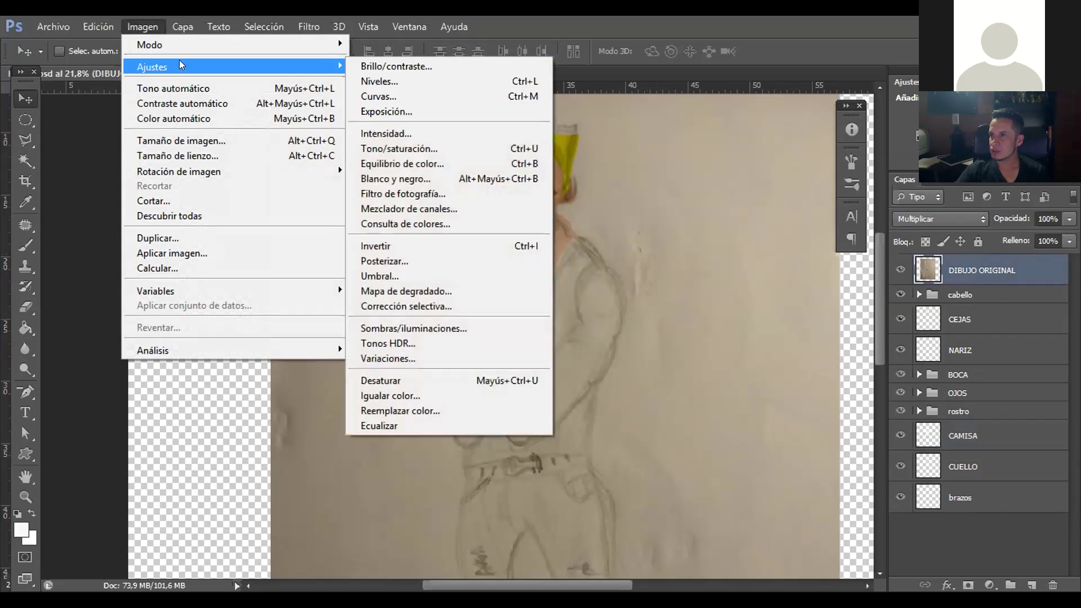
click(382, 75)
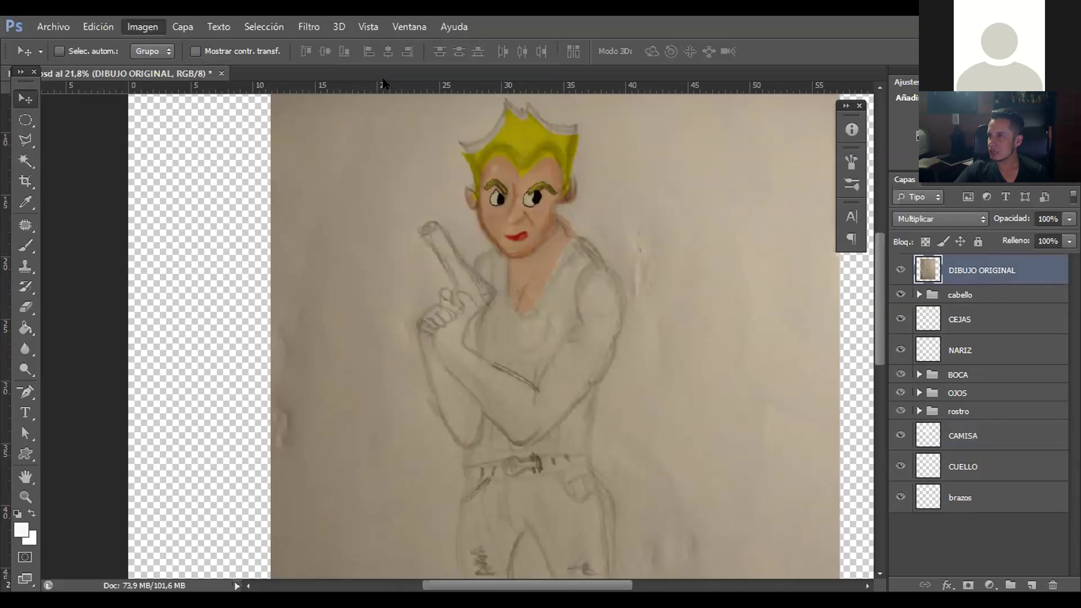
drag(577, 302, 624, 304)
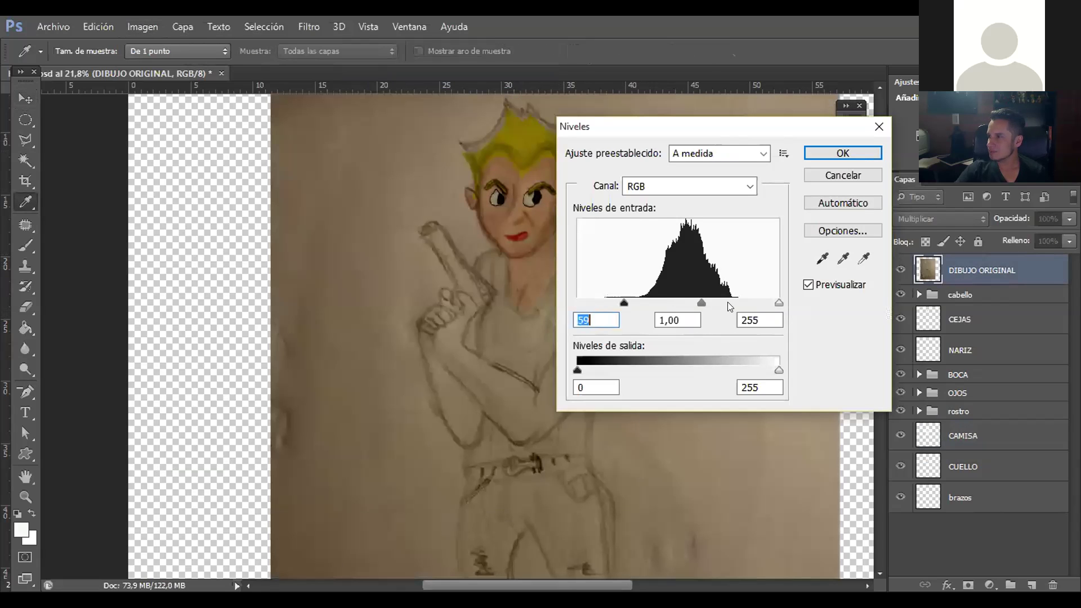
drag(776, 302, 711, 296)
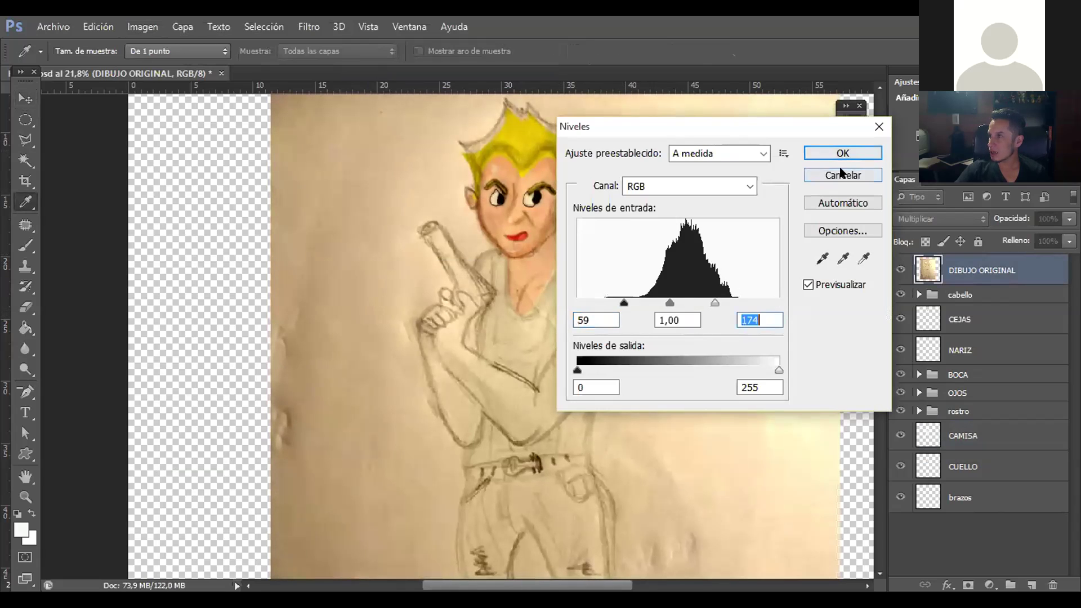
key(Escape)
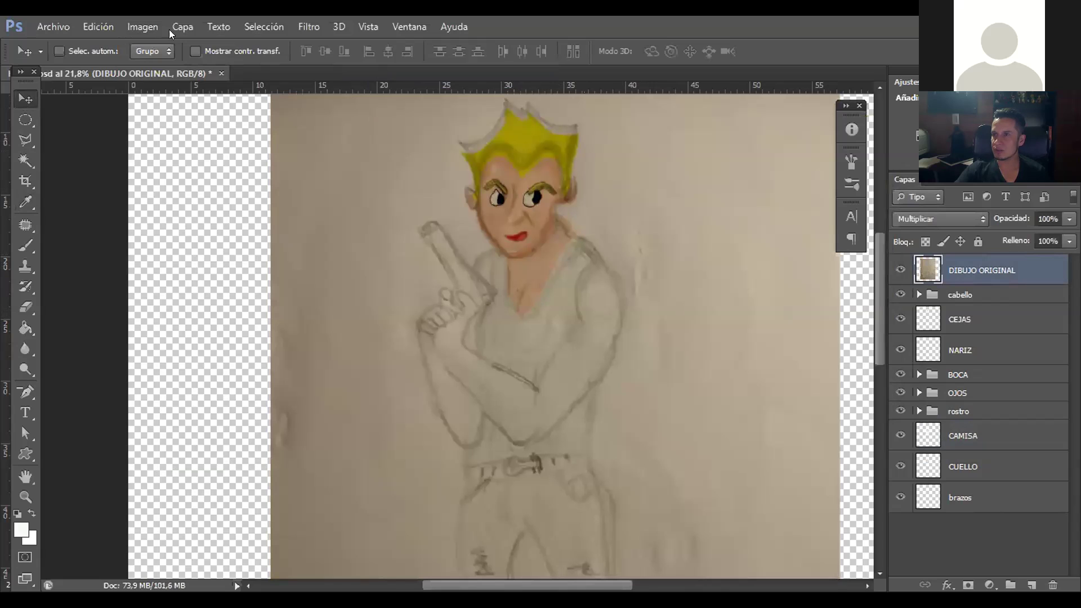
- Convert the DIBUJO ORIGINAL layer to black and white with the default preset
click(142, 24)
click(142, 24)
click(135, 26)
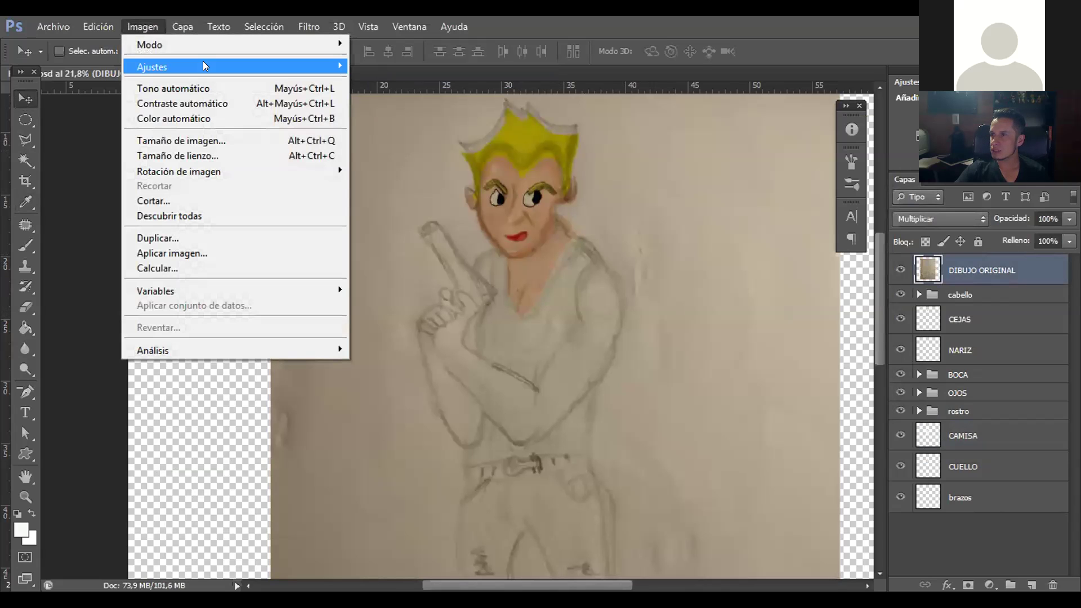
mouse_move(220, 66)
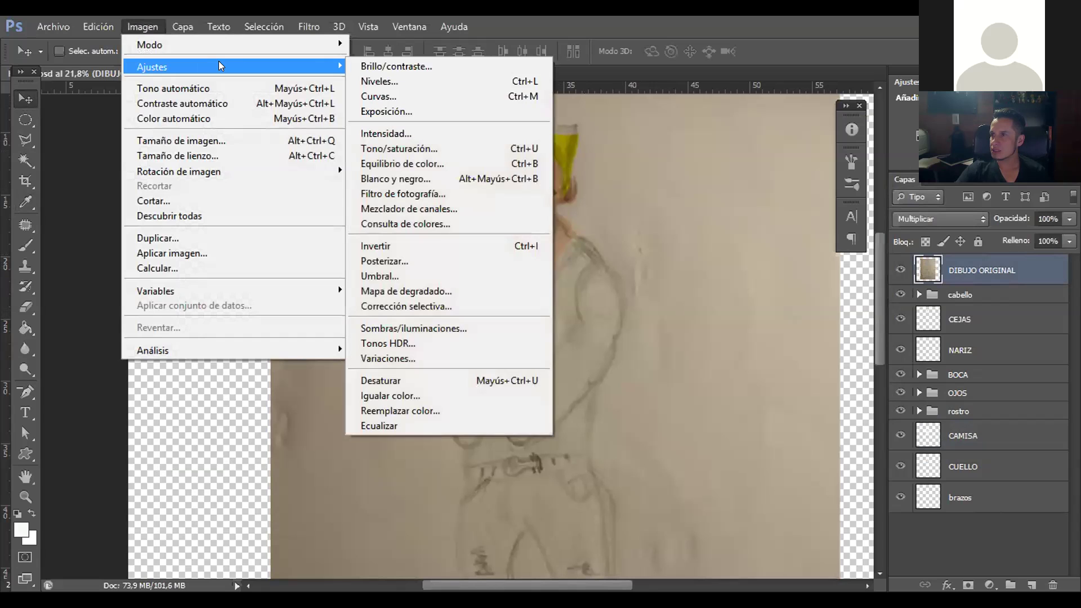
click(423, 178)
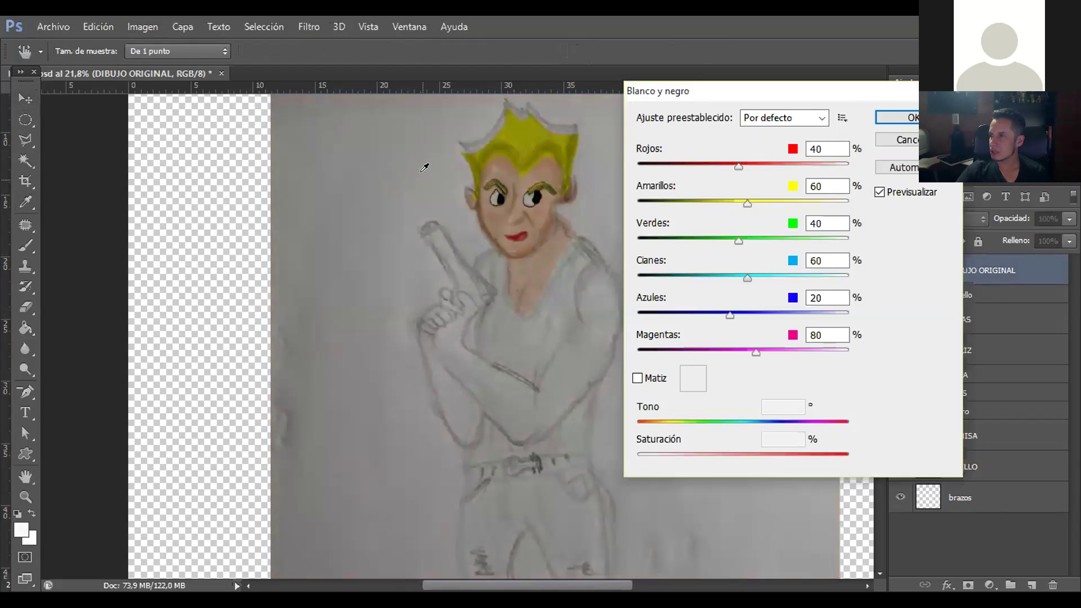
click(896, 117)
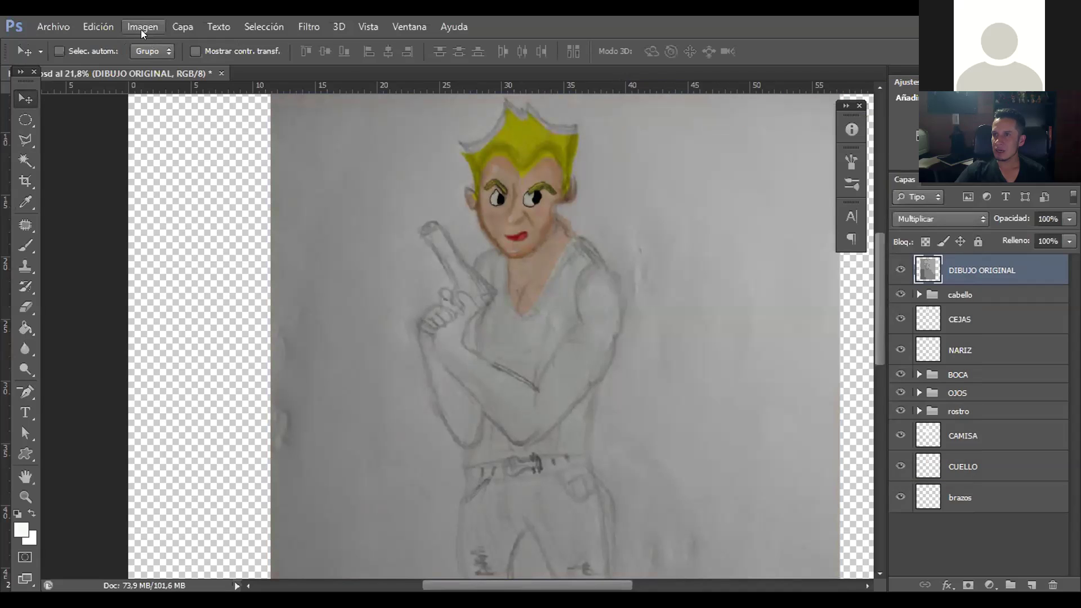
- Increase the DIBUJO ORIGINAL layer's contrast with Levels, raising the black input and lowering the white input until most of the paper turns white
click(137, 25)
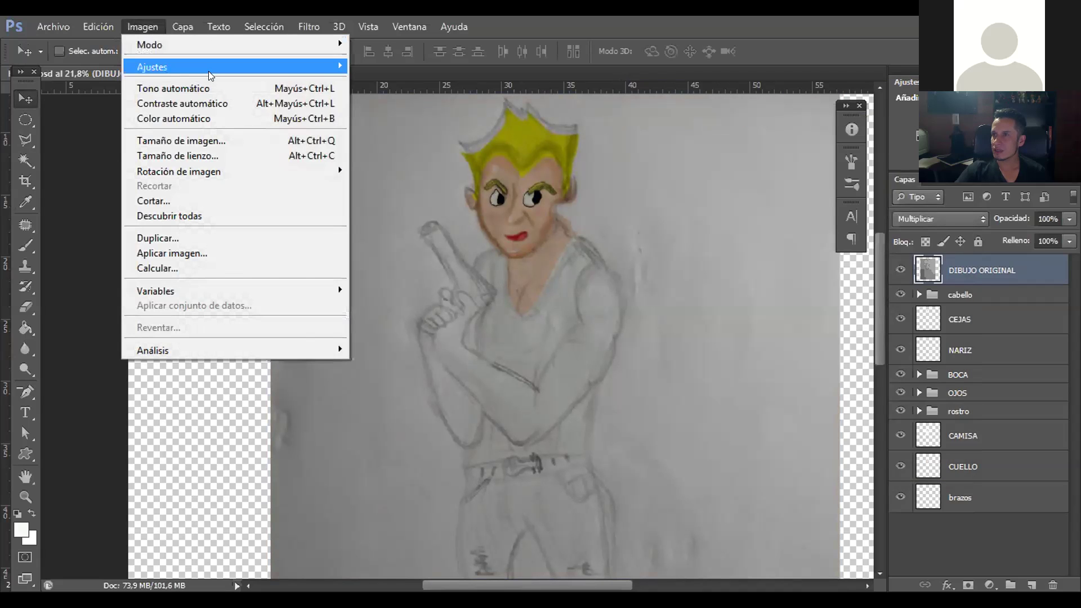
mouse_move(219, 72)
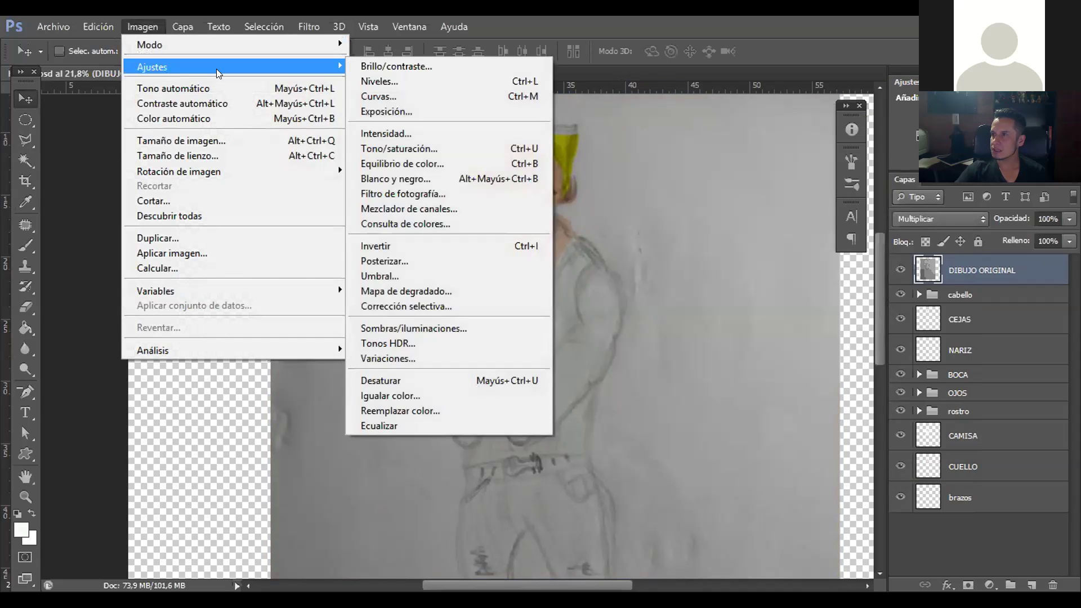
click(402, 87)
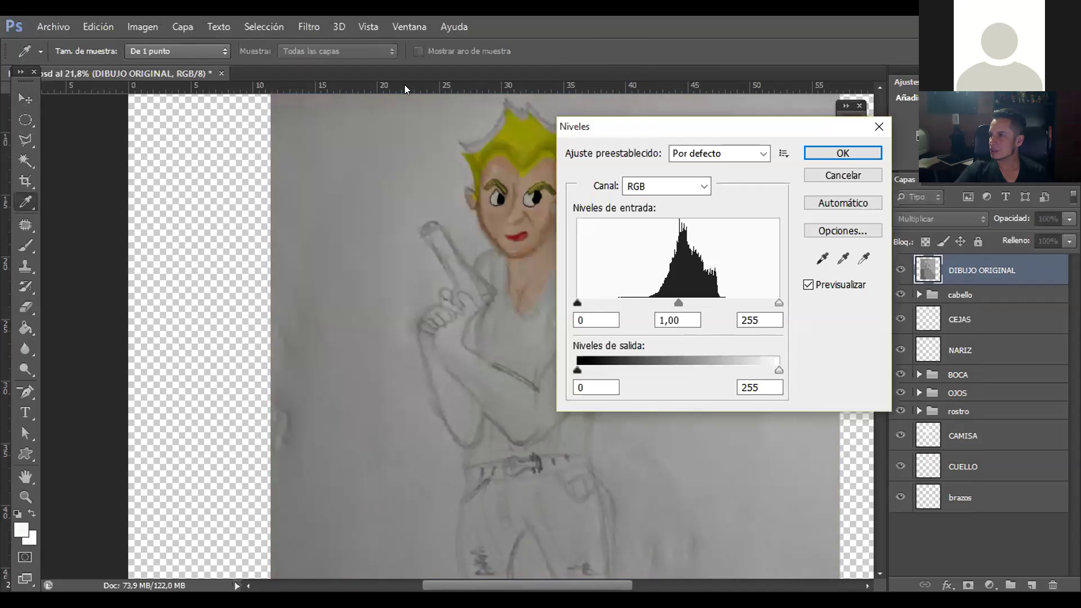
drag(778, 302, 700, 300)
drag(577, 303, 644, 303)
click(841, 153)
key(v)
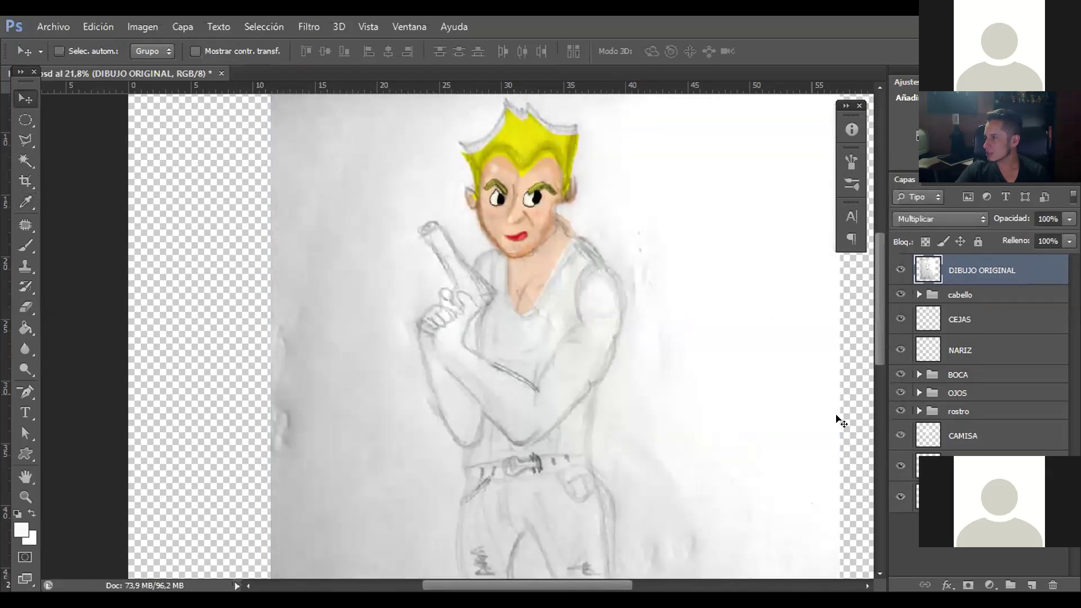
- Apply a red colour overlay in Normal mode at 100% opacity to the CAMISA layer, and save the document
click(979, 441)
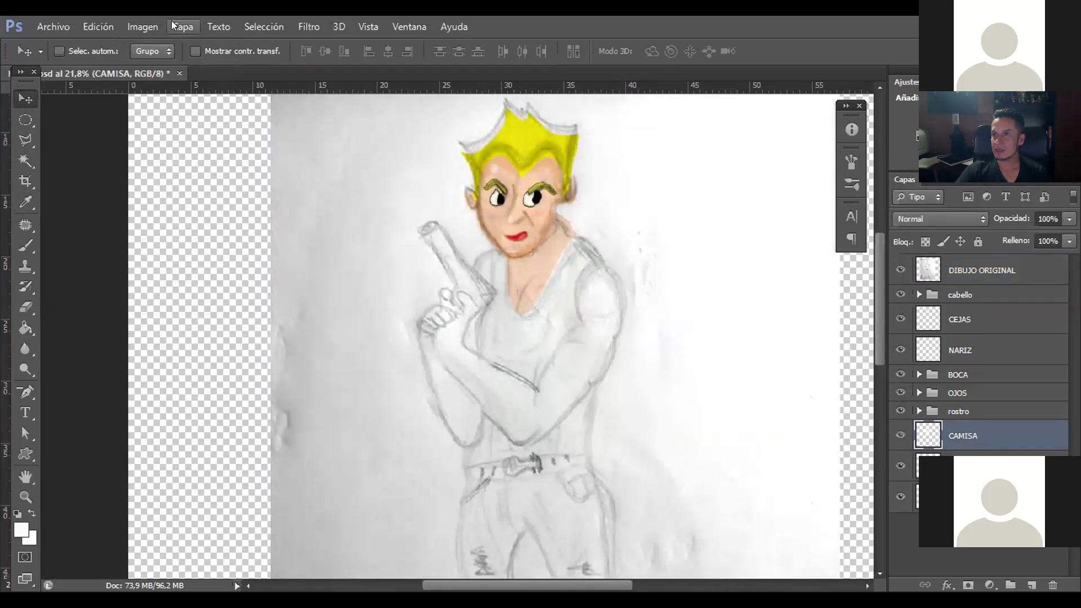
click(151, 20)
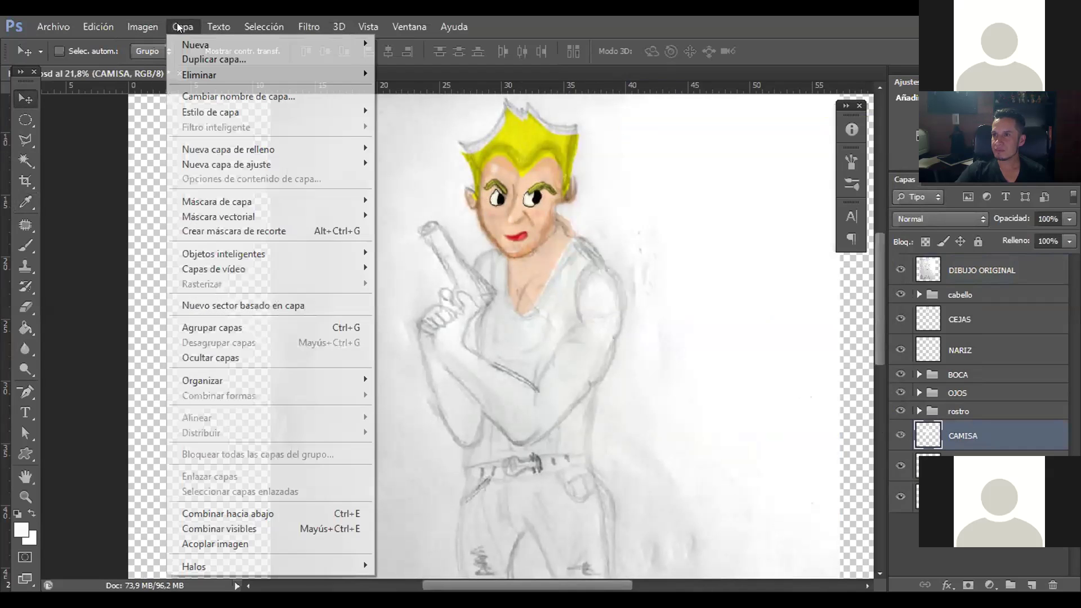
click(177, 22)
click(177, 23)
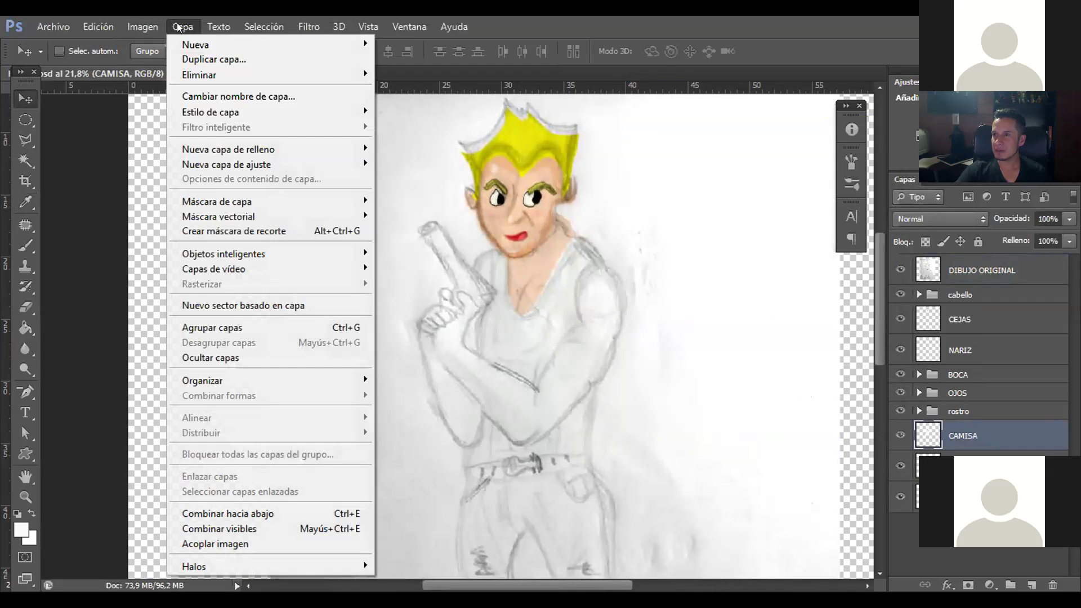
mouse_move(282, 114)
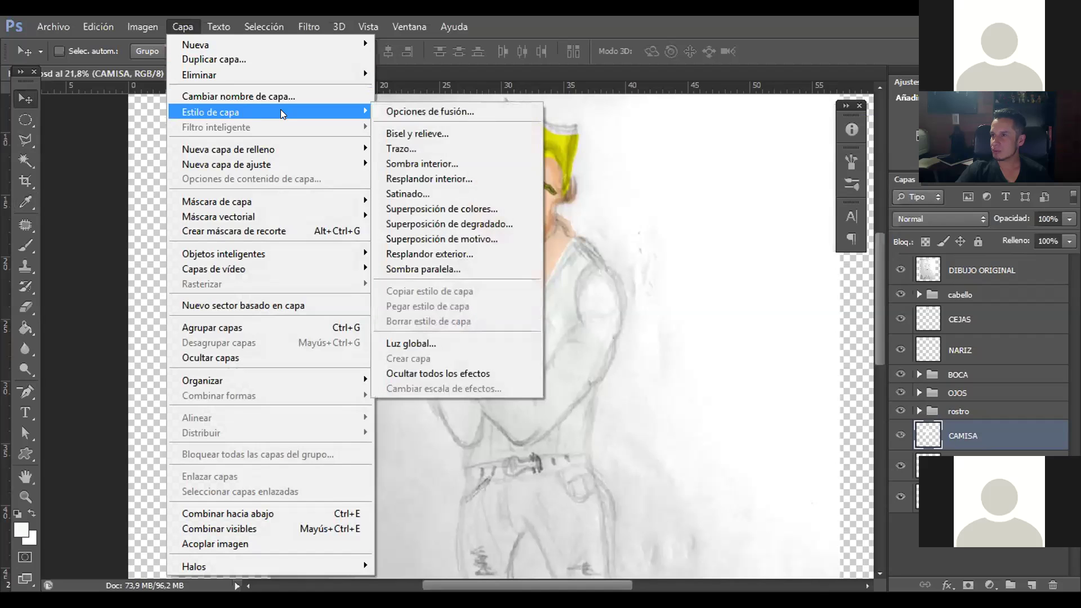
click(448, 210)
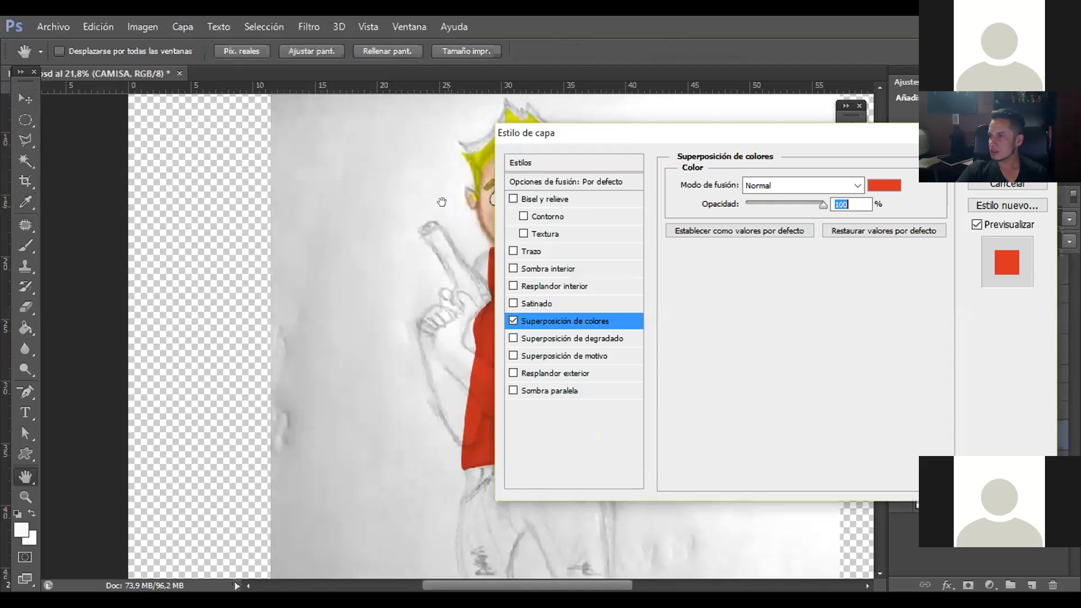
drag(676, 134, 385, 256)
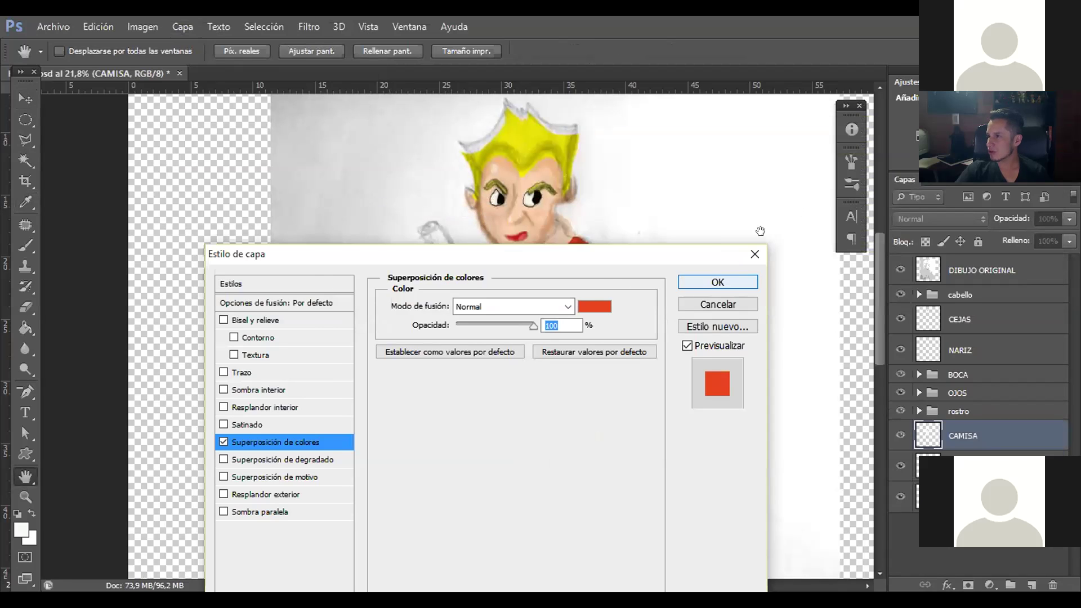
key(Return)
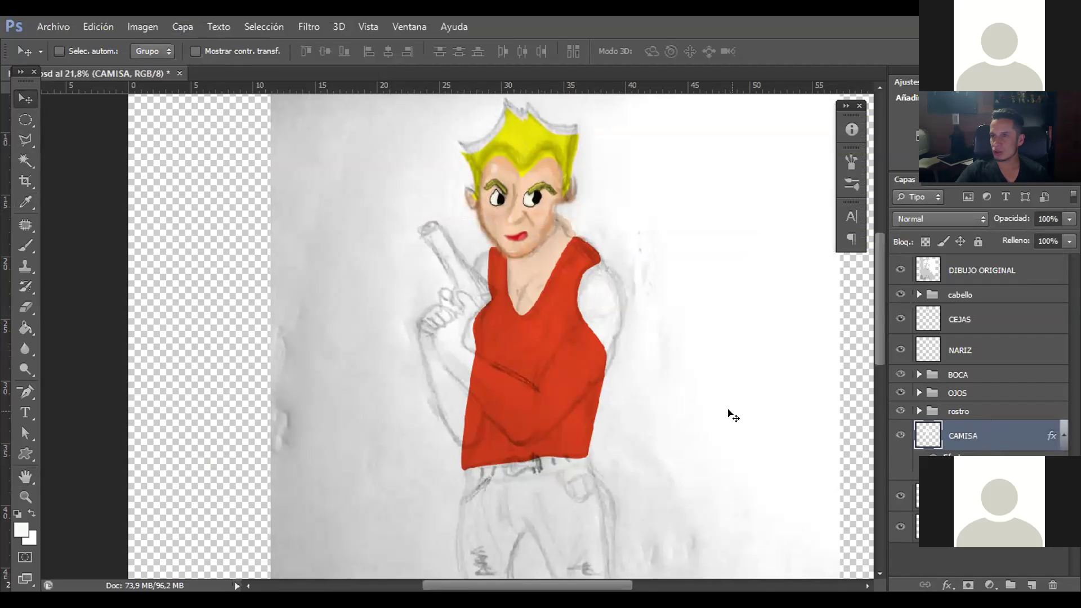
click(51, 30)
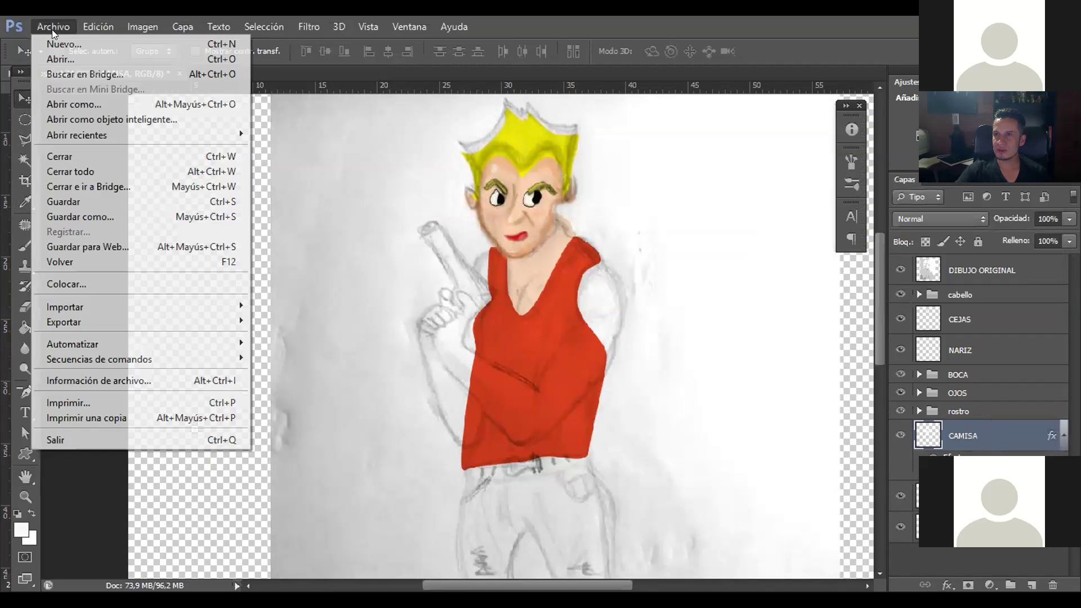
click(58, 199)
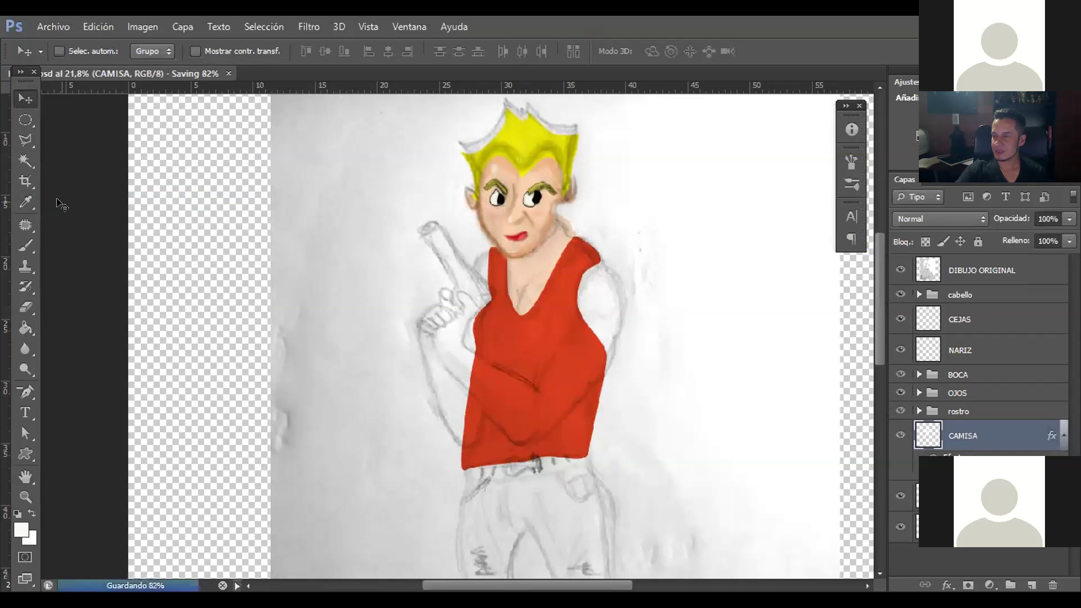
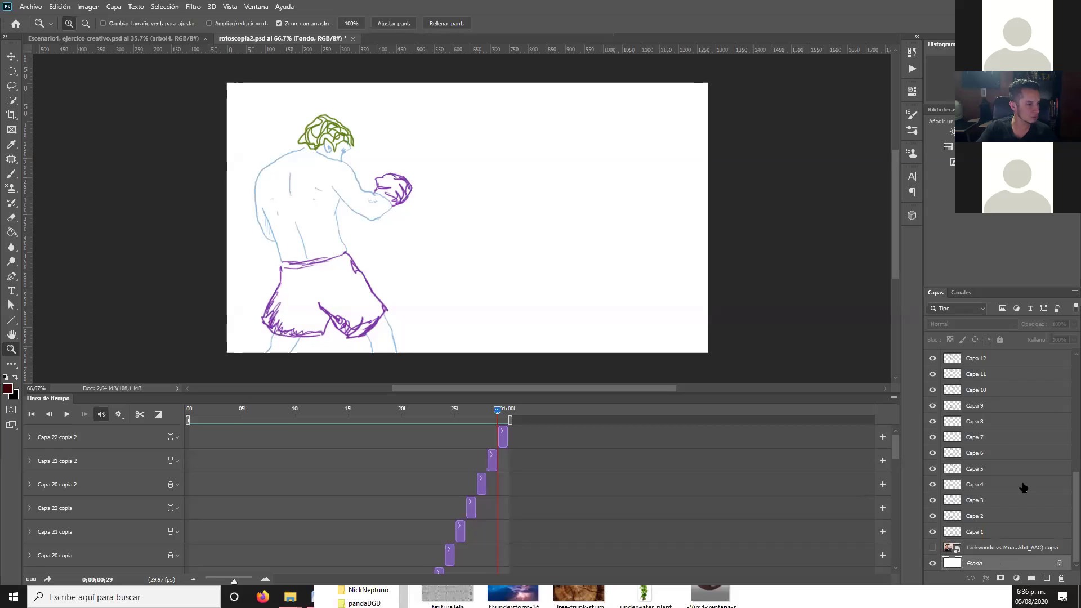
- Replace the white Fondo layer of rotoscopia2.psd with a new layer filled with the dark red foreground colour
click(1061, 578)
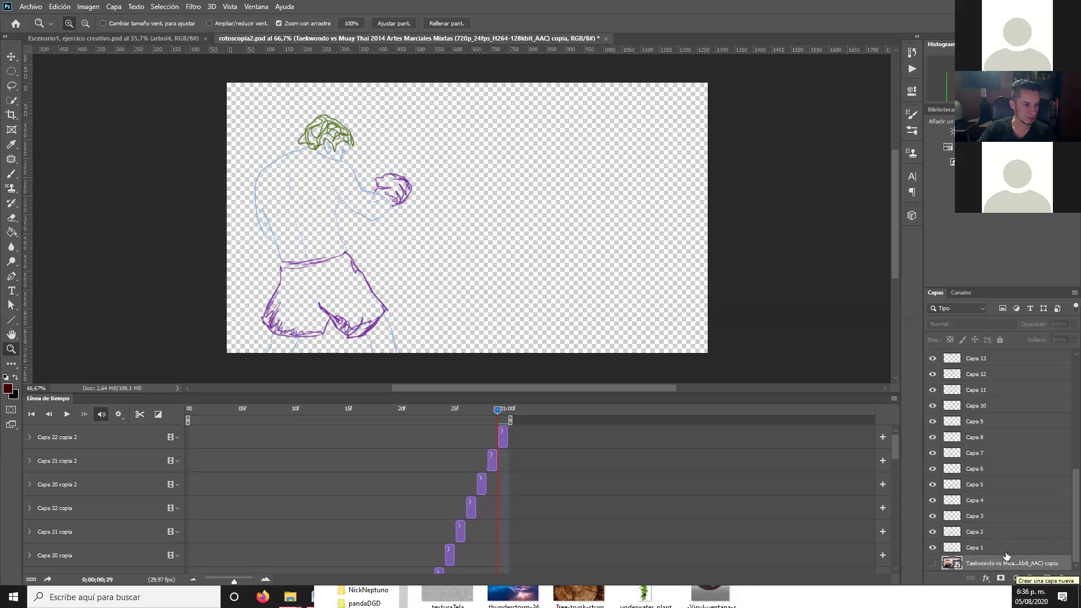
click(1046, 578)
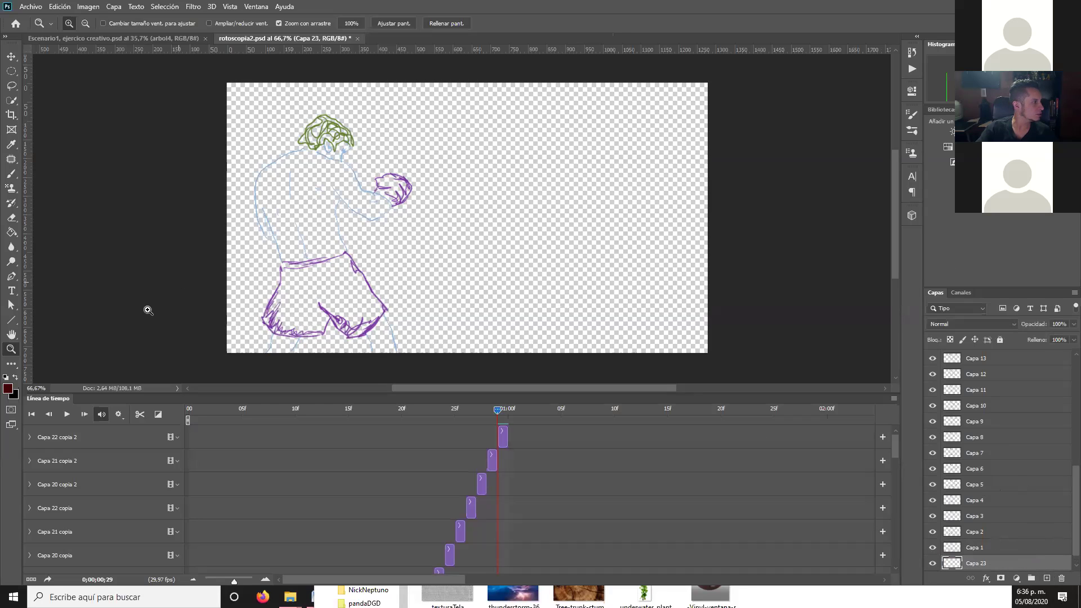
click(11, 232)
click(483, 242)
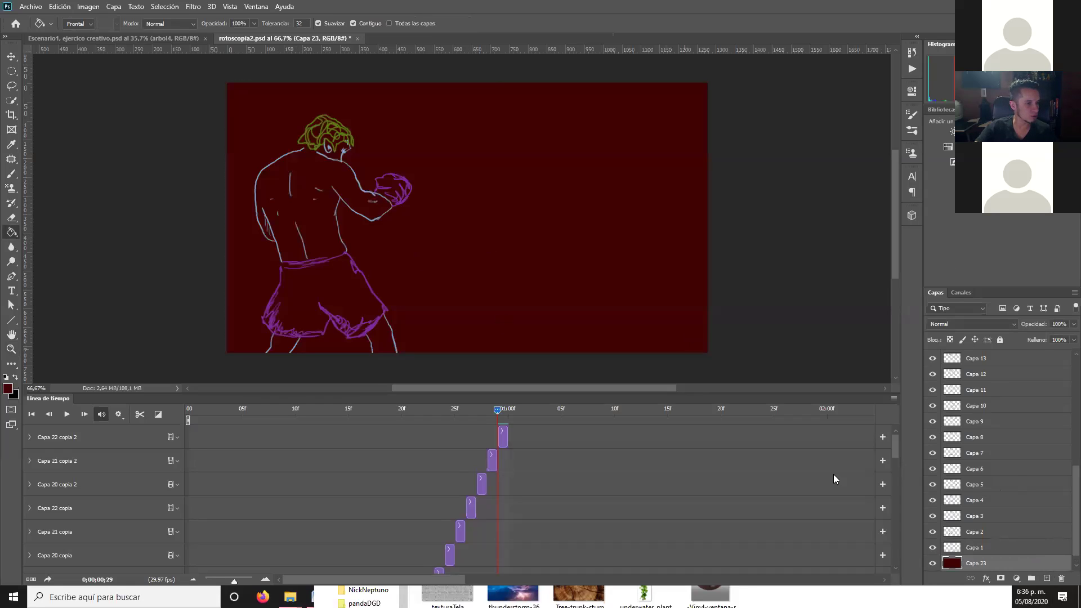
- Reorder the lowest layers so the dark red fill layer sits beneath the hidden Taekwondo vs Muay Thai video layer
scroll(1065, 523, down, 1)
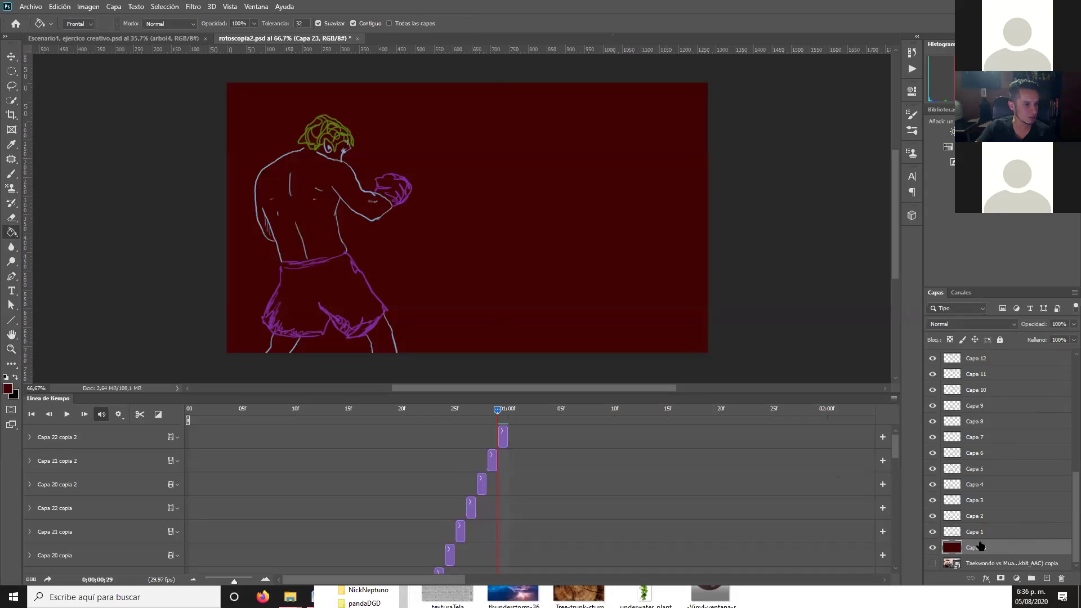
click(985, 564)
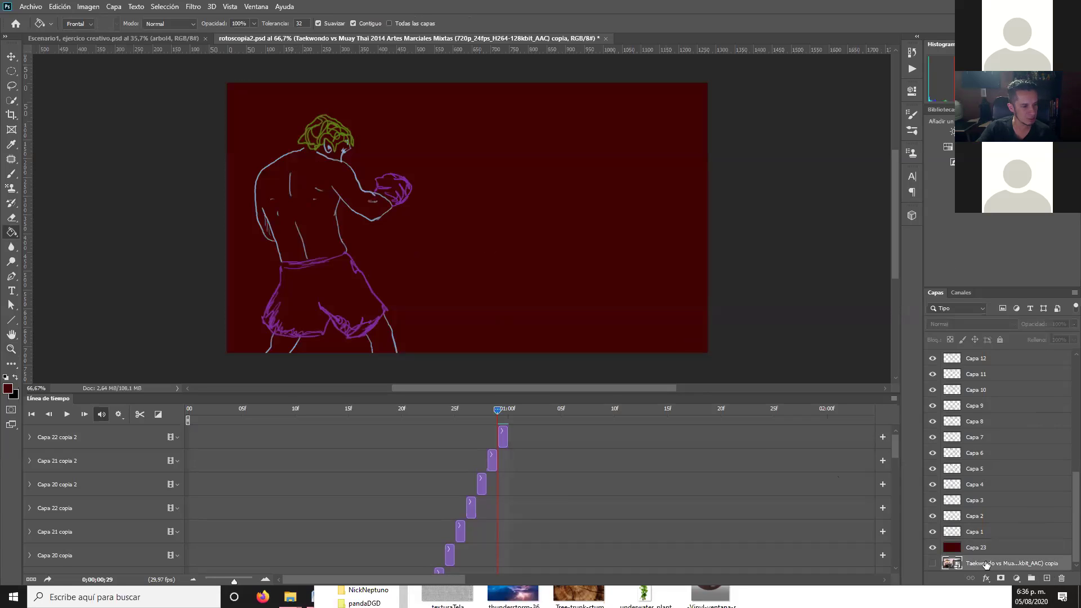
drag(986, 564, 987, 543)
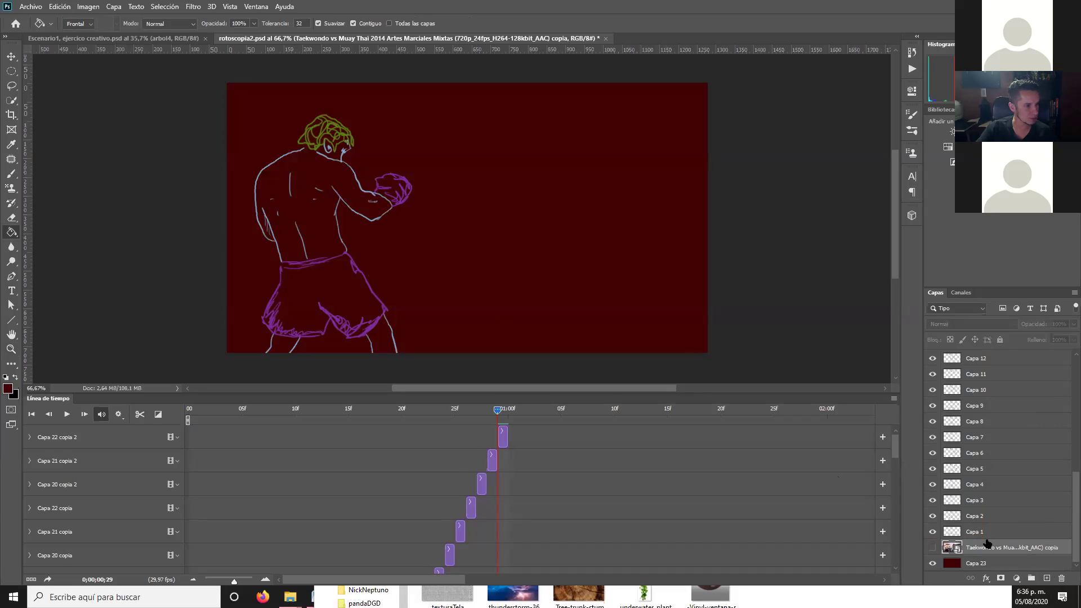
click(932, 548)
click(932, 548)
click(932, 549)
click(932, 549)
drag(992, 557, 983, 548)
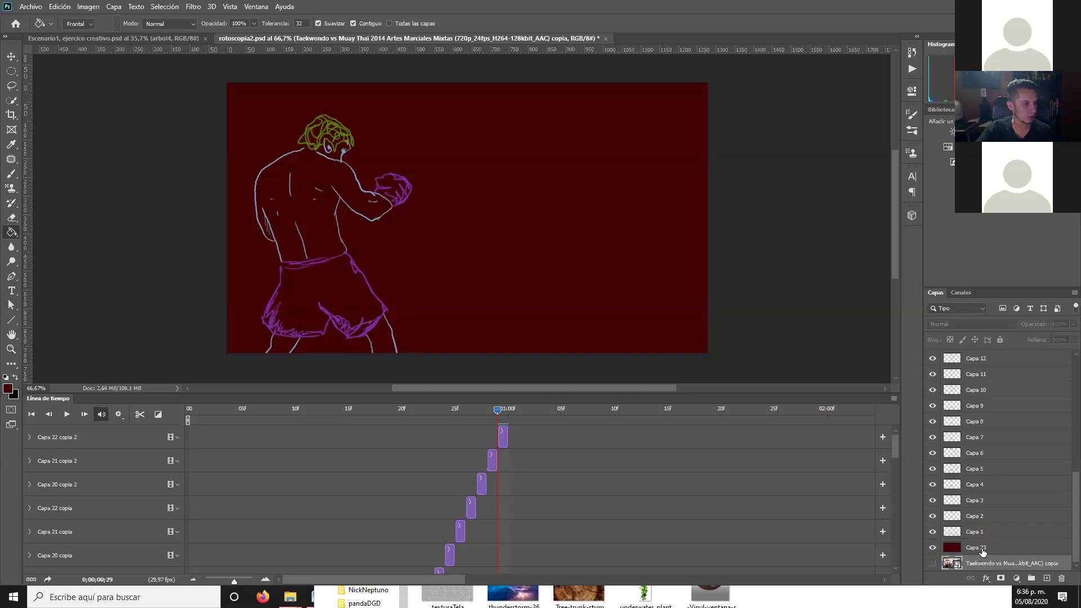
click(983, 548)
drag(984, 547, 984, 569)
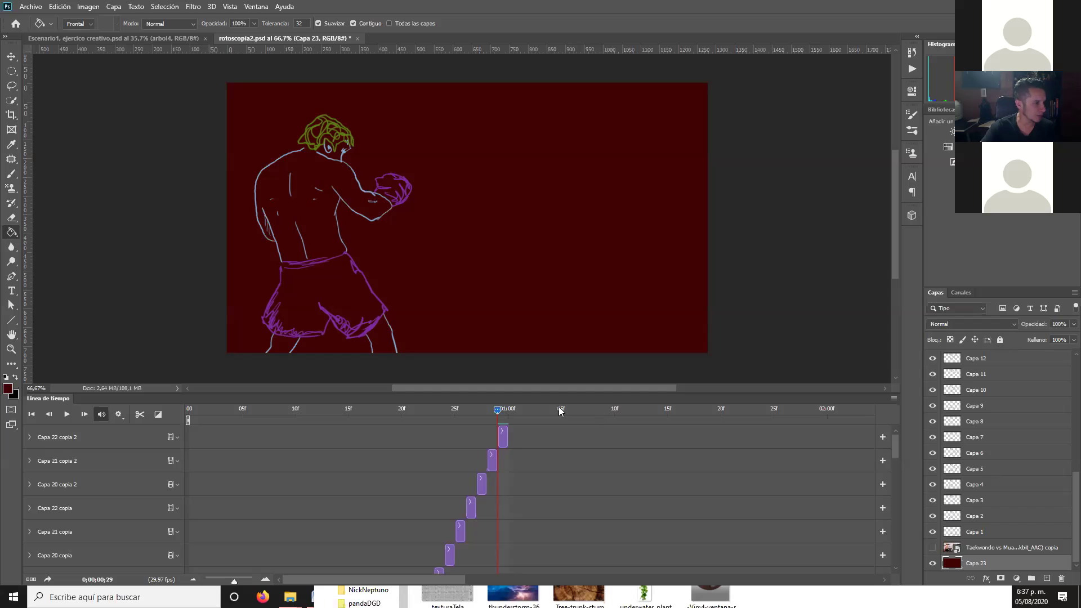
- Move the dark red Capa 23 clip back along the timeline so it starts at frame 0
drag(497, 408, 161, 413)
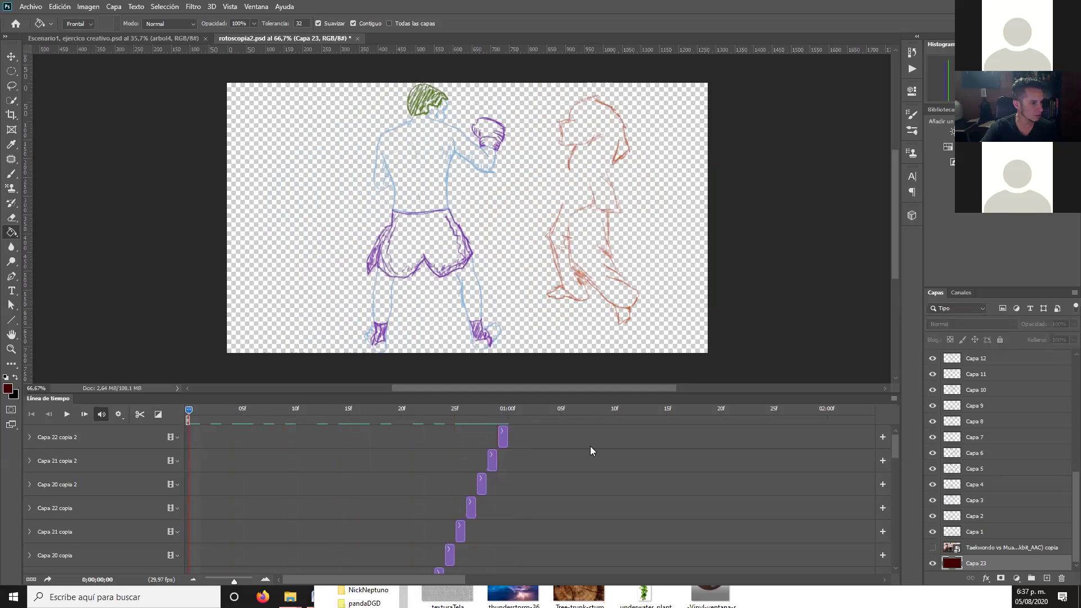
scroll(586, 450, down, 10)
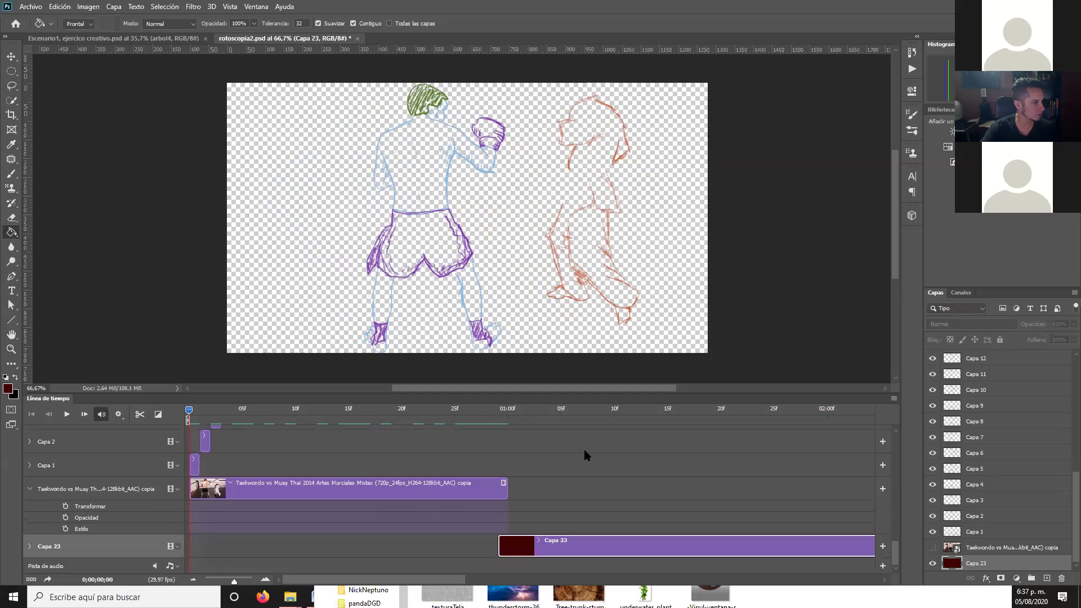
drag(618, 549, 359, 553)
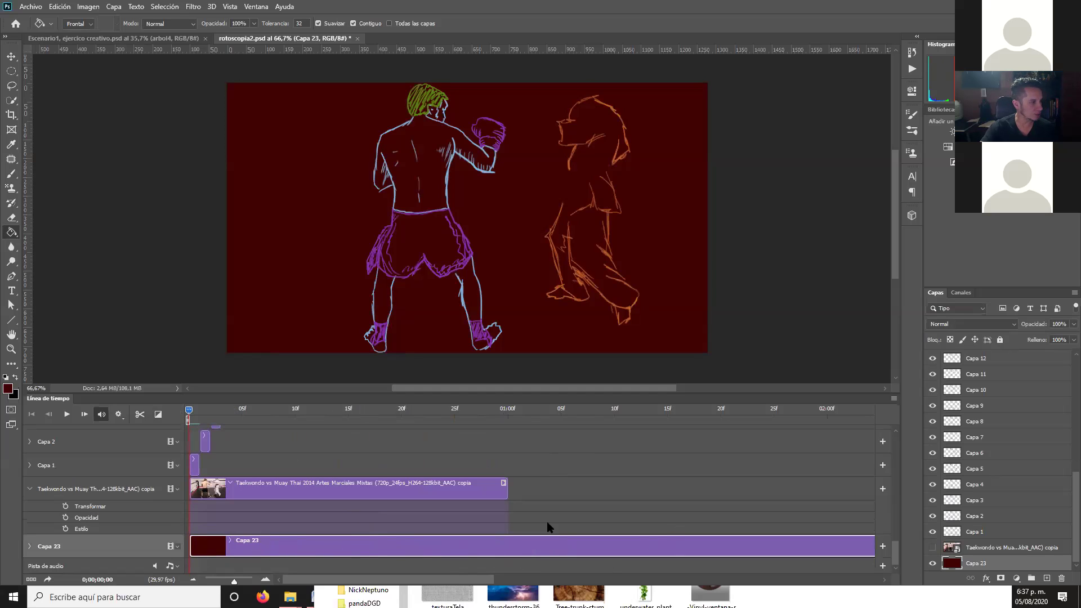
- Shift the dark red Capa 23 clip to start at frame 27 and return it to the timeline's beginning
drag(190, 406, 477, 411)
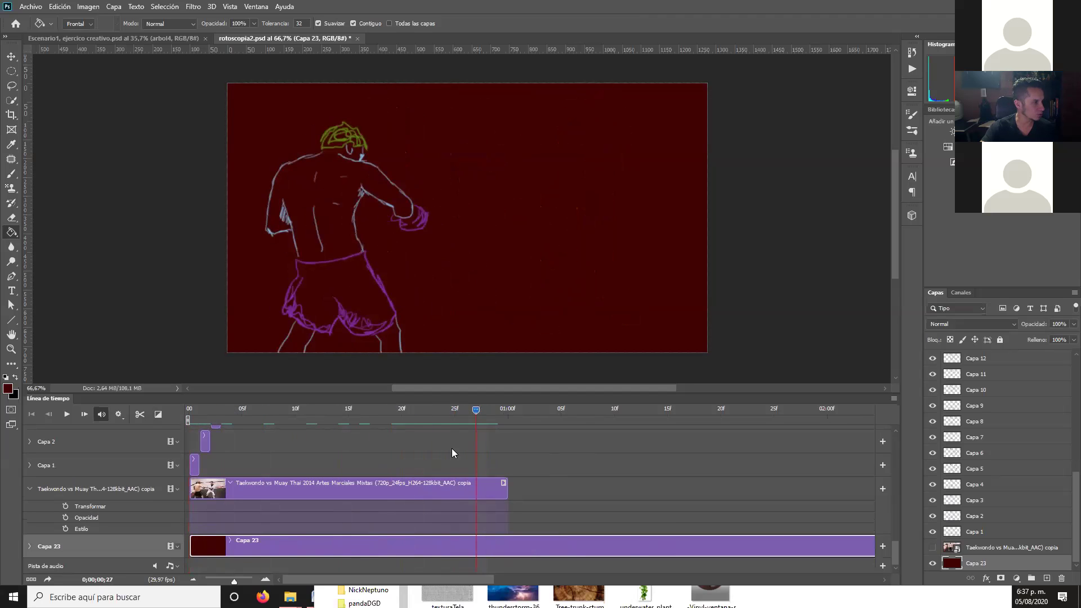
drag(316, 547, 600, 546)
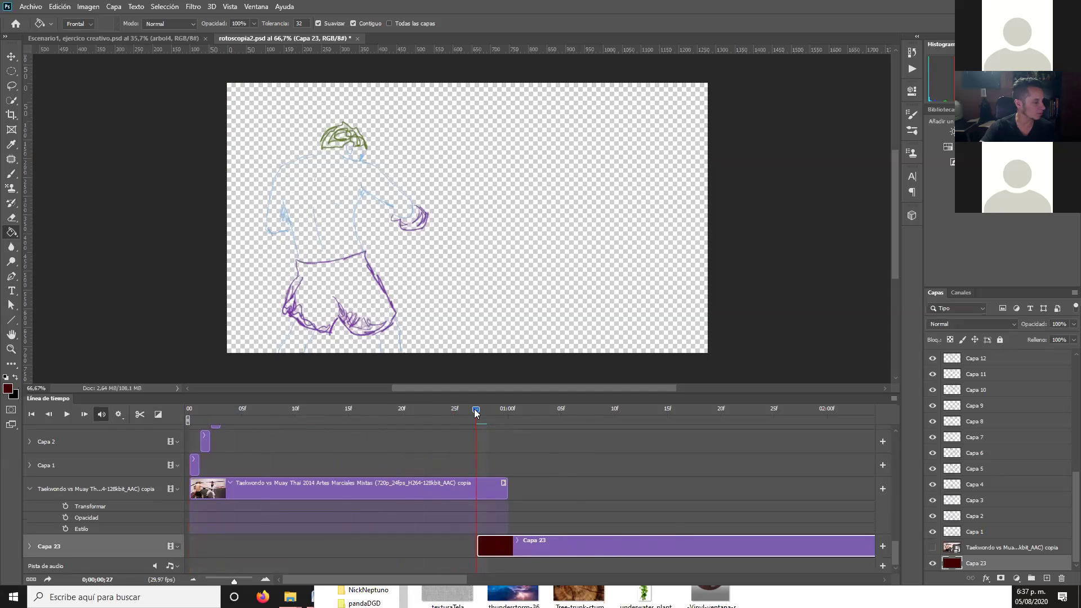
drag(475, 411, 190, 410)
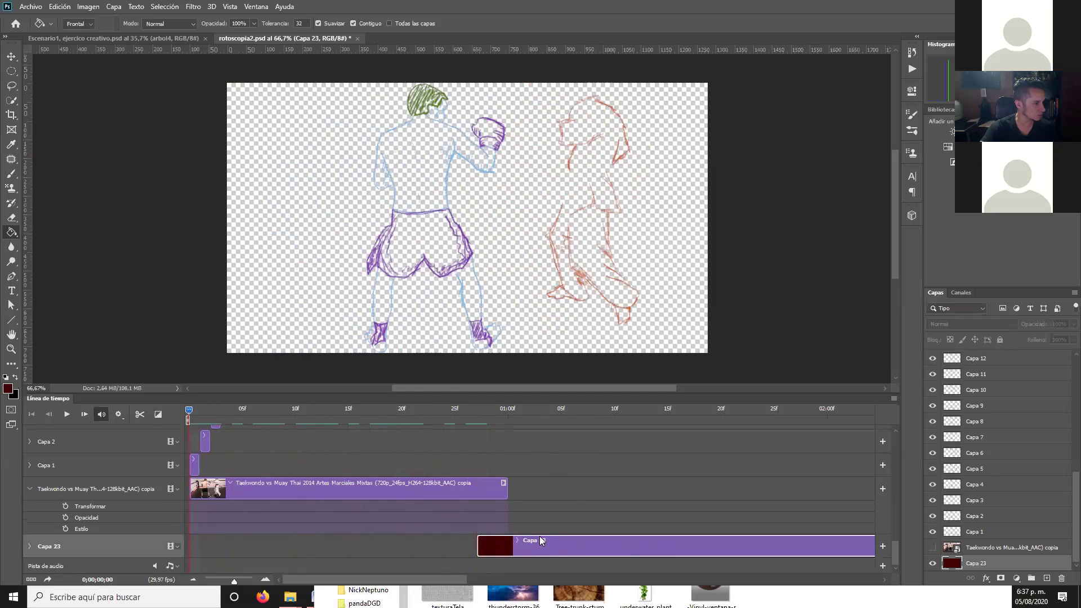
drag(586, 546, 306, 548)
mouse_move(188, 417)
mouse_down()
mouse_move(423, 416)
mouse_move(188, 416)
mouse_up()
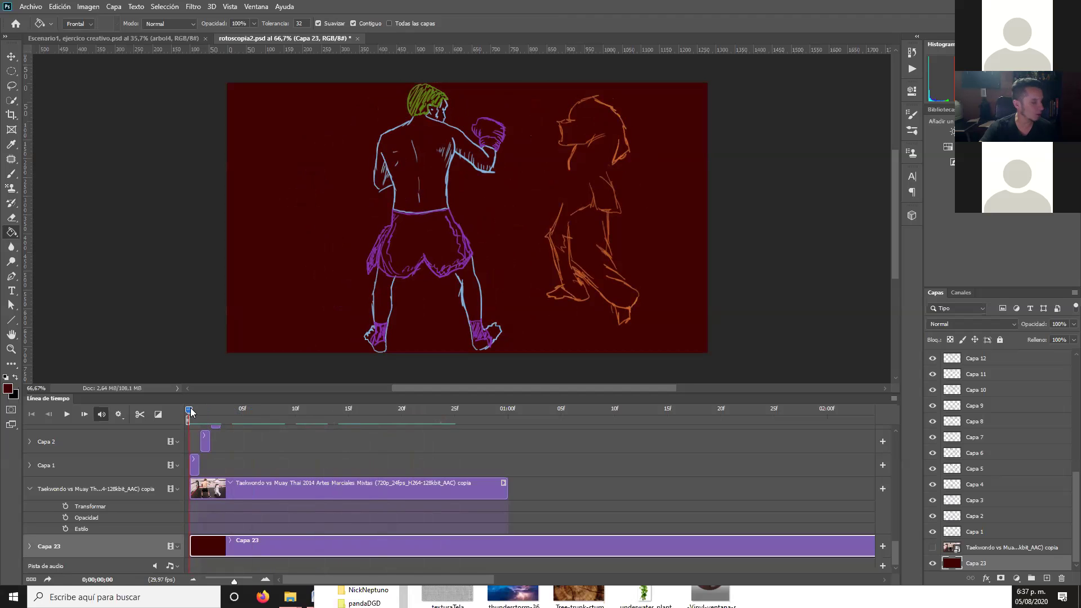
mouse_move(190, 410)
mouse_down()
mouse_move(502, 416)
mouse_move(149, 424)
mouse_move(450, 425)
mouse_move(179, 427)
mouse_up()
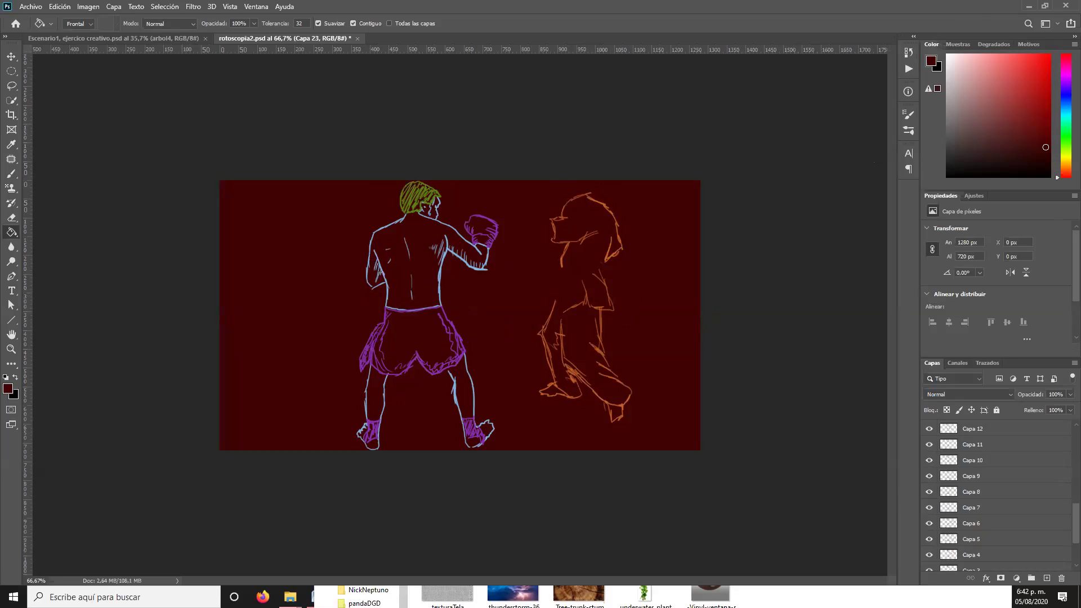
- Switch to the Movimiento workspace and scrub through the animation, leaving the playhead at frame 14
click(1053, 25)
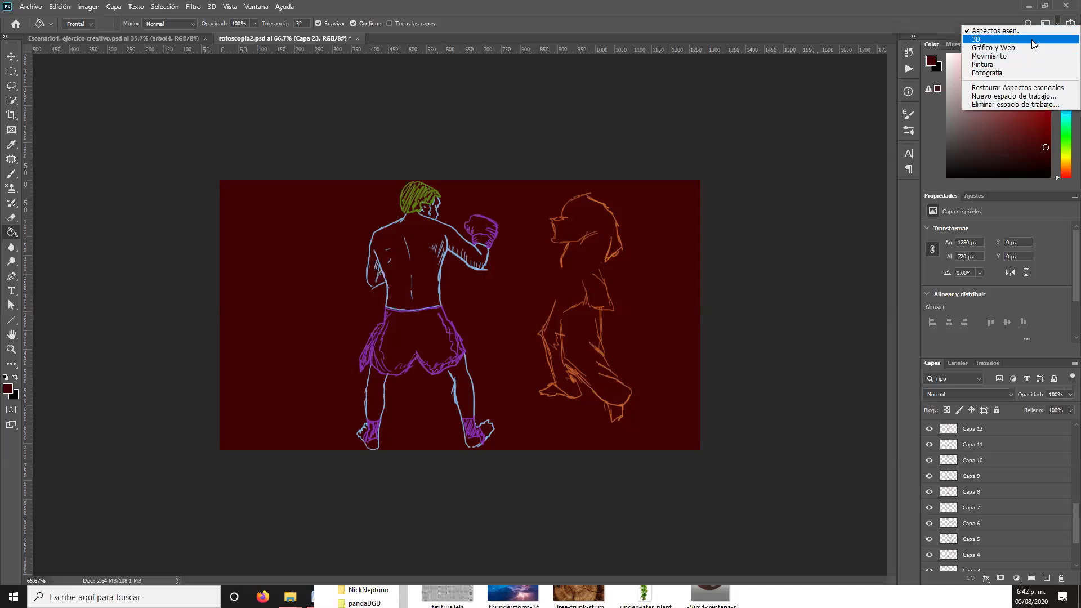
click(1004, 56)
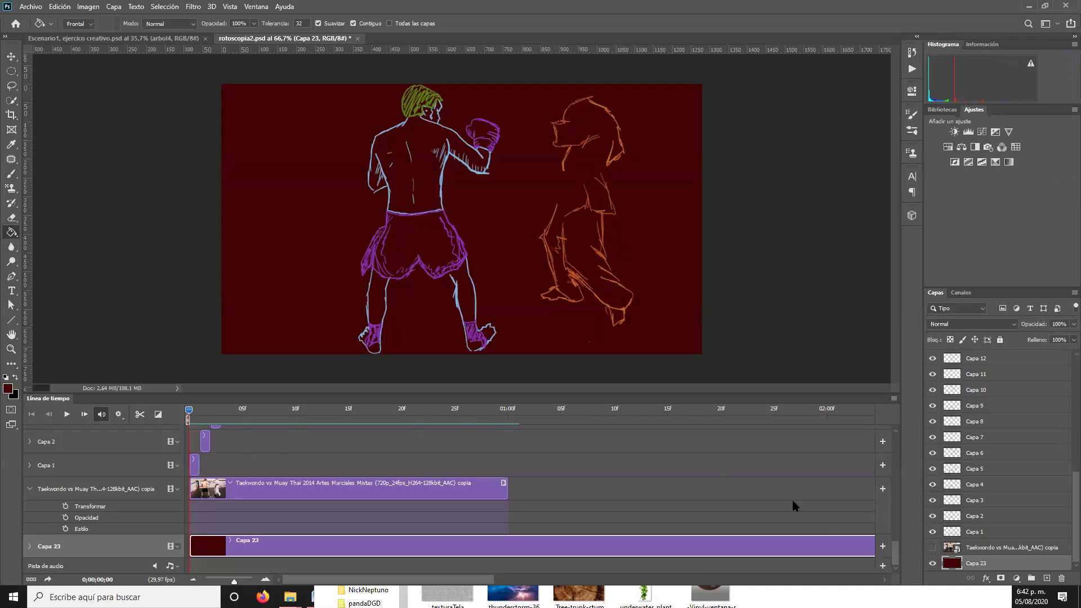
drag(895, 555, 896, 447)
drag(324, 416, 507, 428)
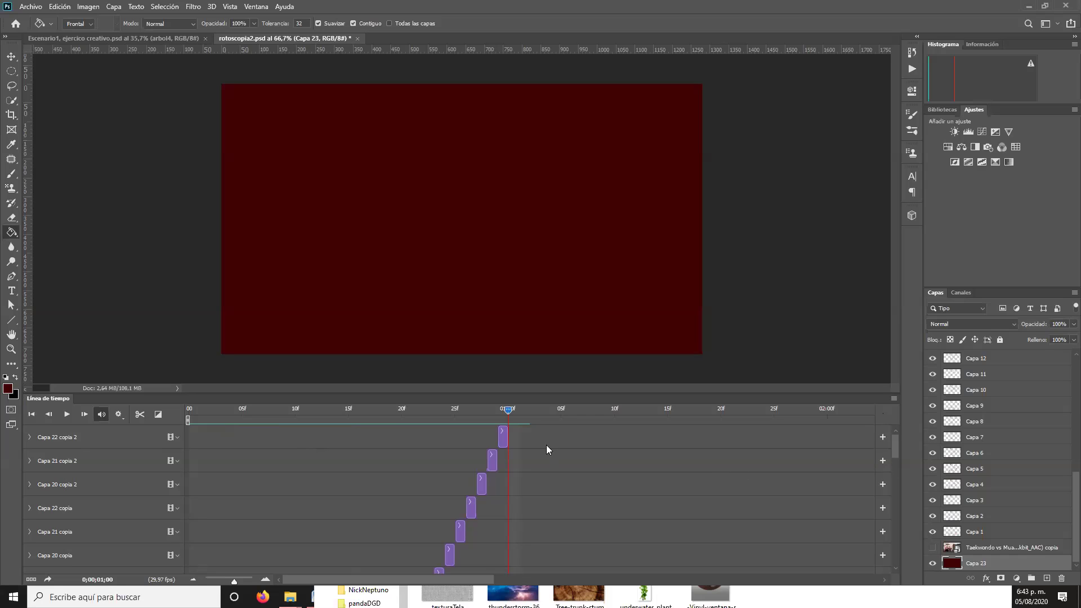
drag(499, 419, 336, 413)
scroll(532, 461, down, 10)
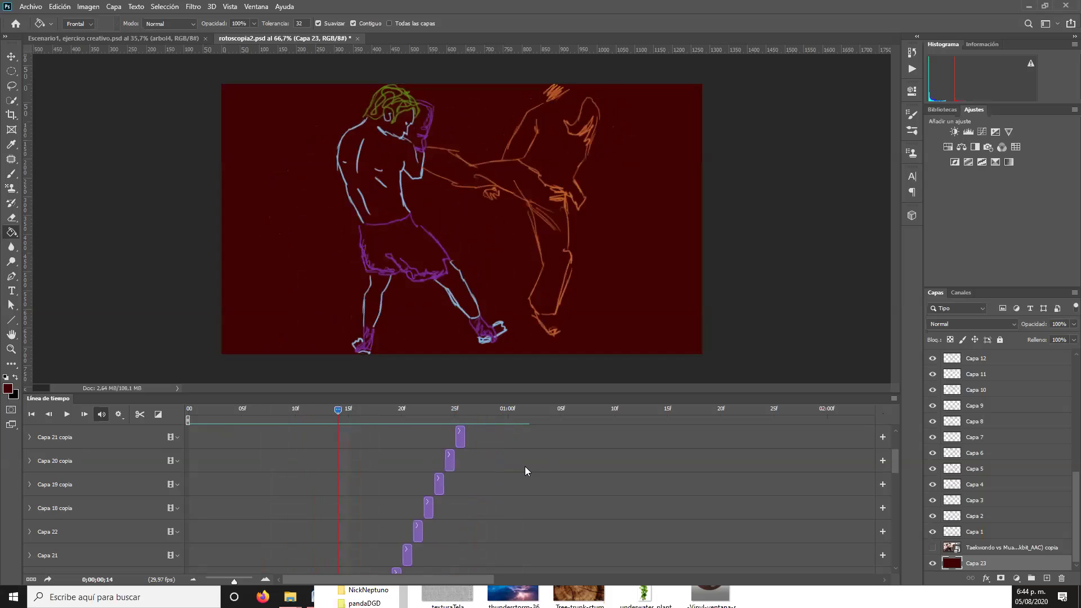
mouse_move(339, 409)
mouse_down()
mouse_move(348, 411)
mouse_move(338, 412)
mouse_up()
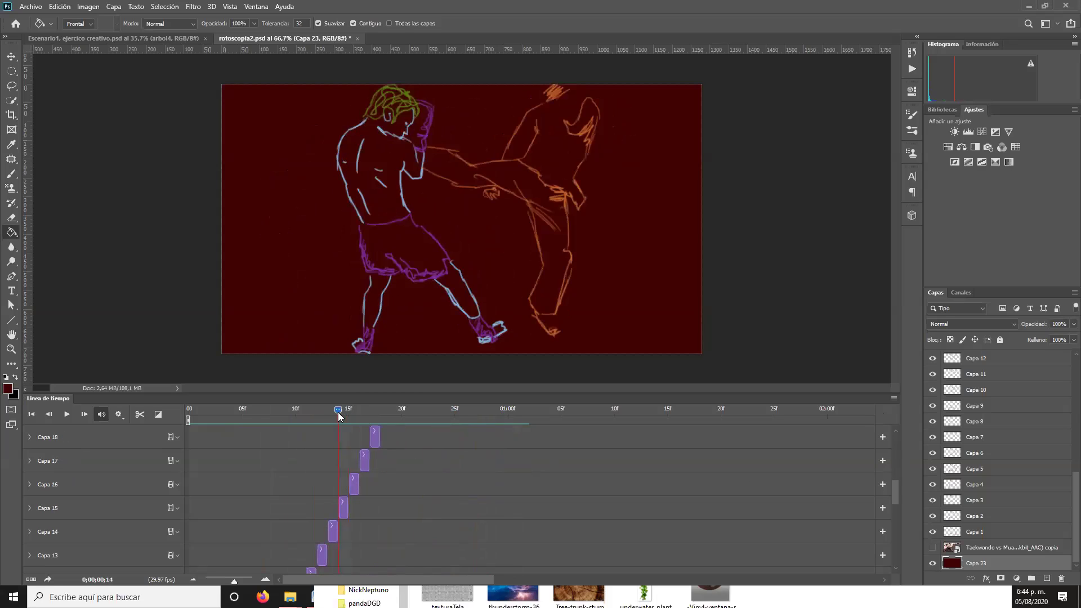
- Set the foreground colour to the orange sampled from the kicking fighter's leg outline
click(10, 350)
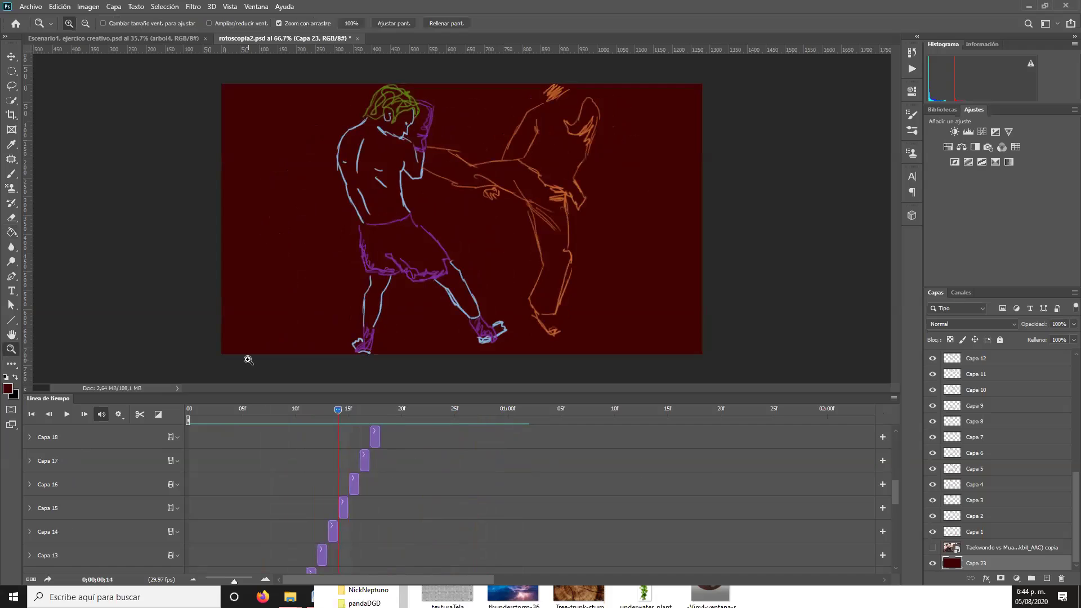
drag(482, 169, 561, 251)
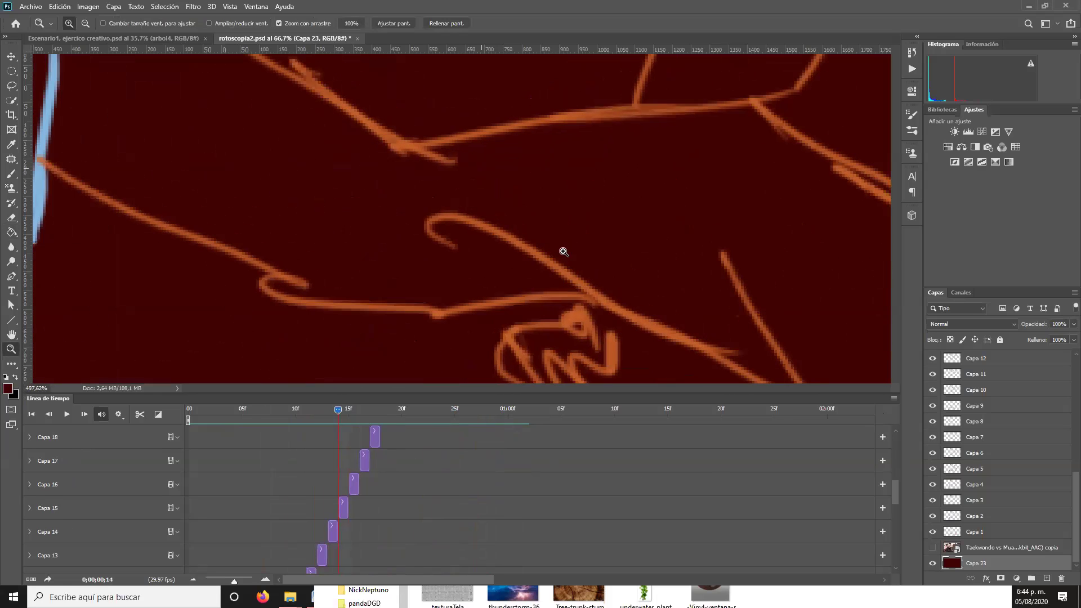
click(8, 390)
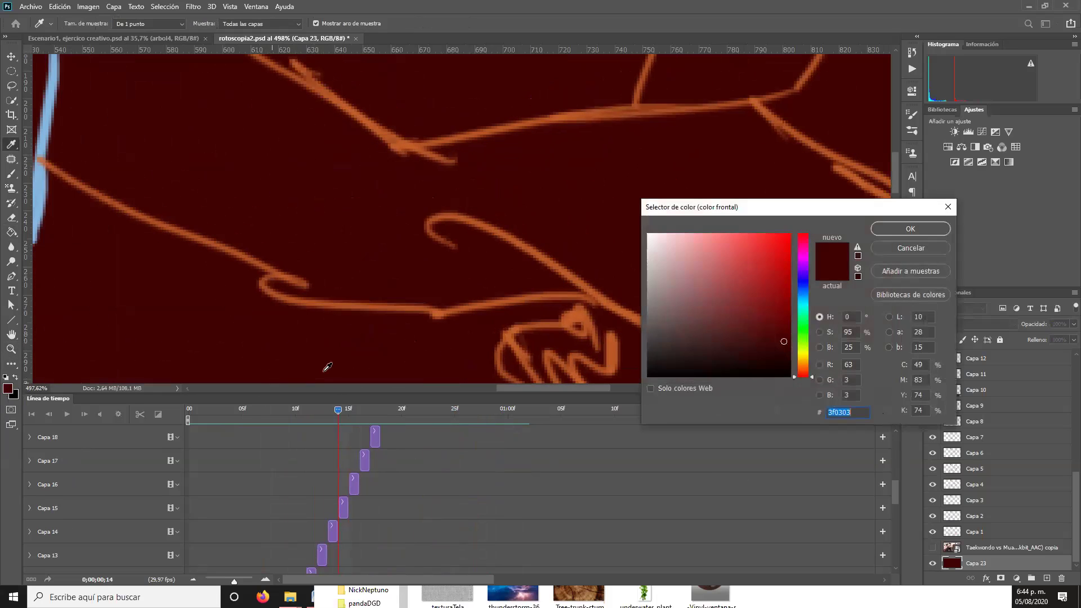
click(605, 294)
click(929, 230)
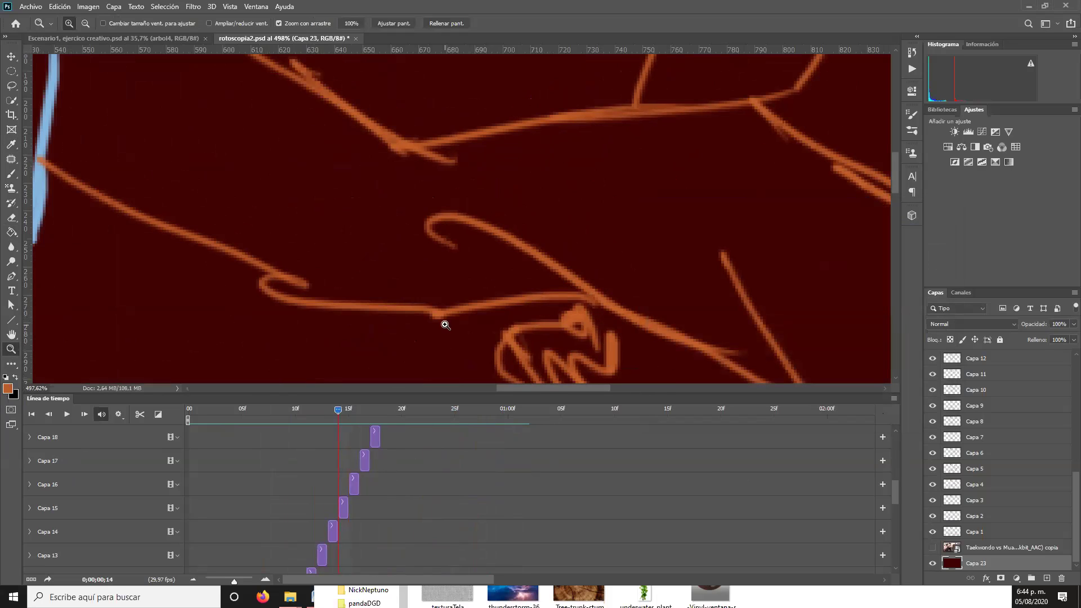
- Show the Taekwondo vs Muay Thai video layer behind the line drawings with the whole frame in view
scroll(506, 279, down, 10)
scroll(443, 280, down, 3)
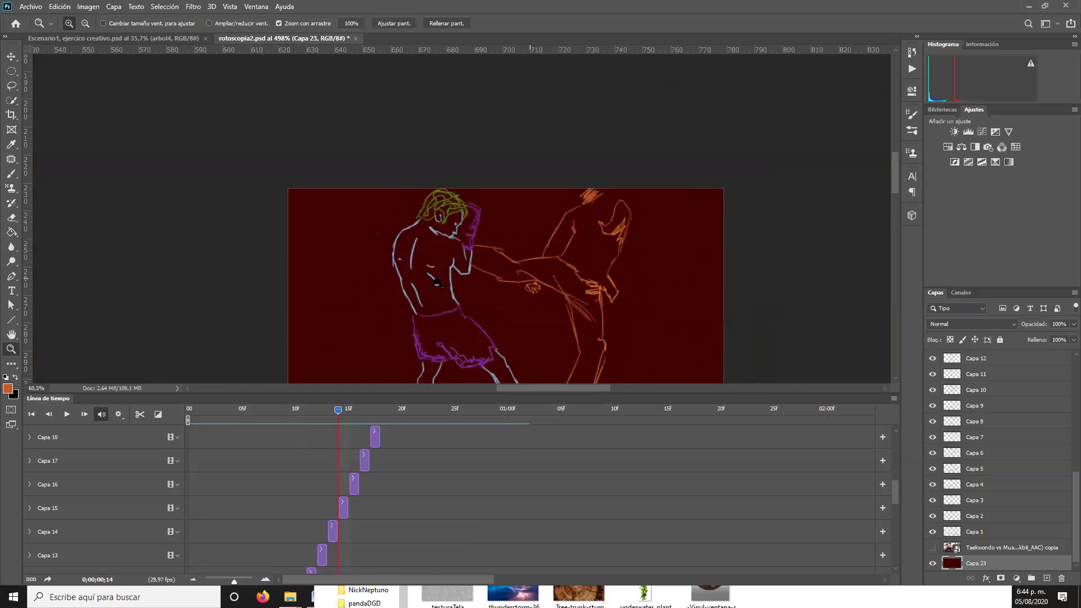
click(933, 547)
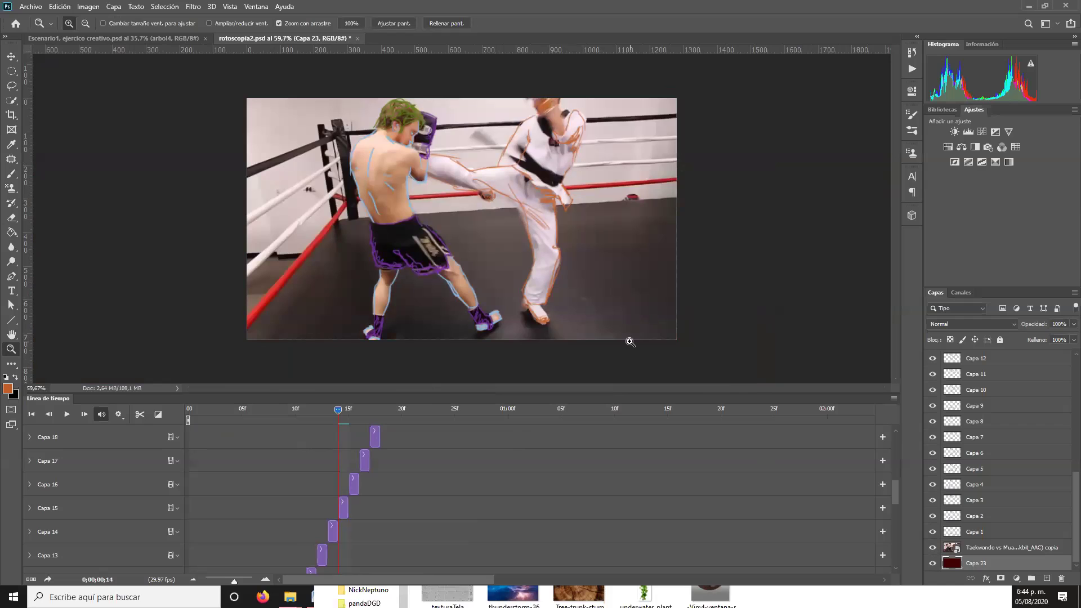
scroll(553, 254, up, 1)
scroll(553, 253, up, 1)
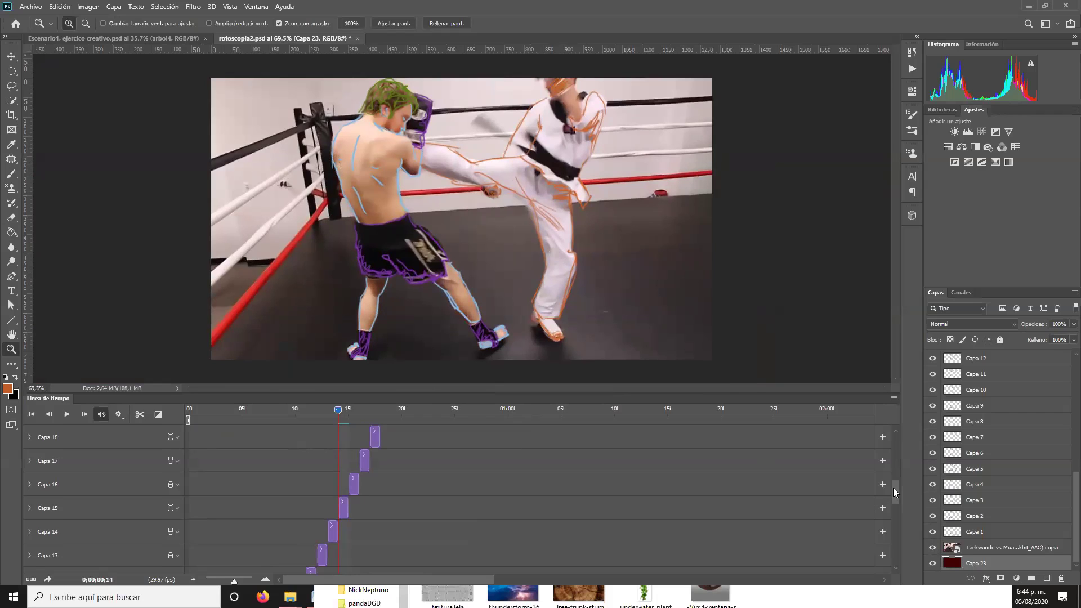
scroll(892, 487, up, 3)
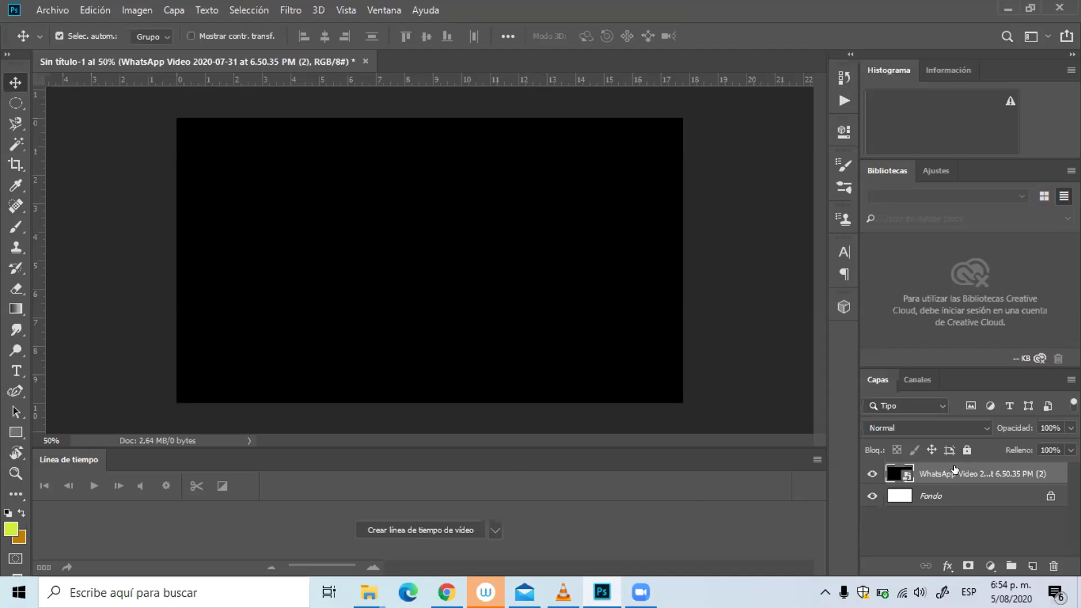
- Create a video timeline for the WhatsApp Video layer in Sin título-1, keeping the timeline docked beneath the canvas
click(424, 531)
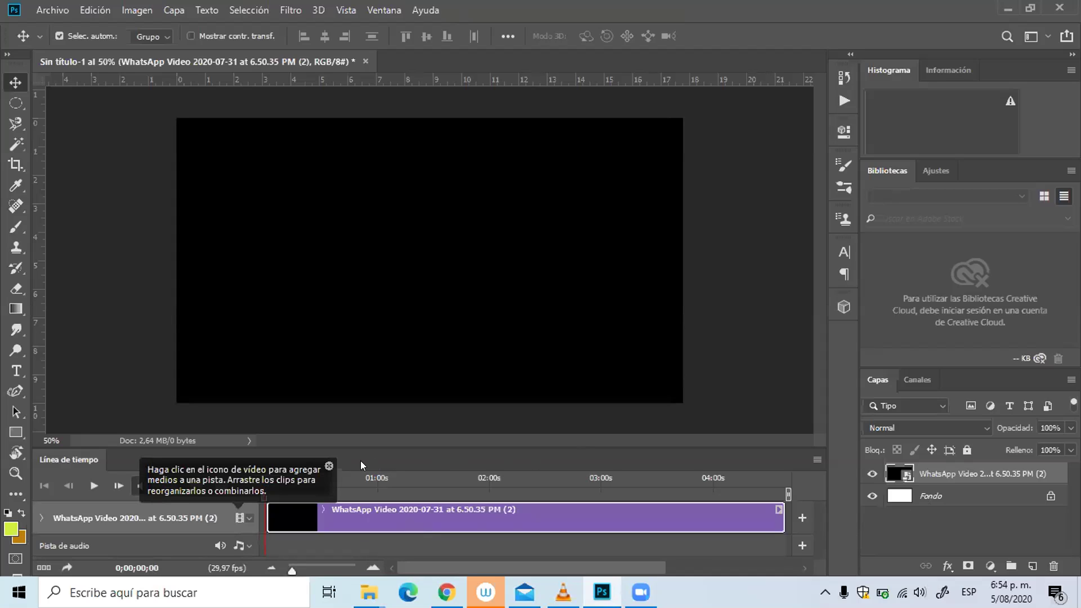
drag(360, 461, 409, 464)
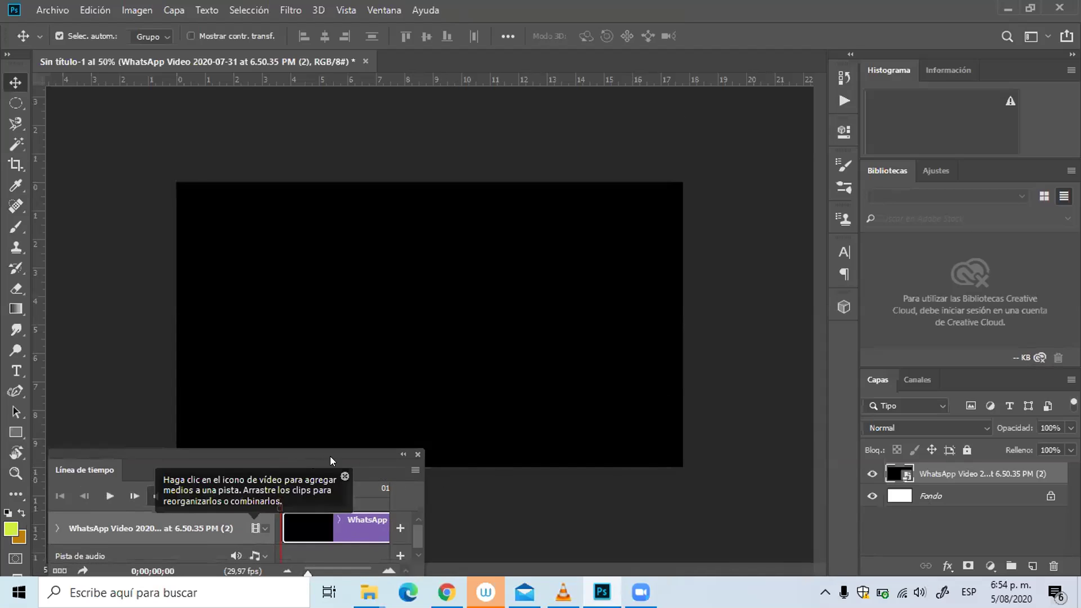
drag(348, 447, 549, 563)
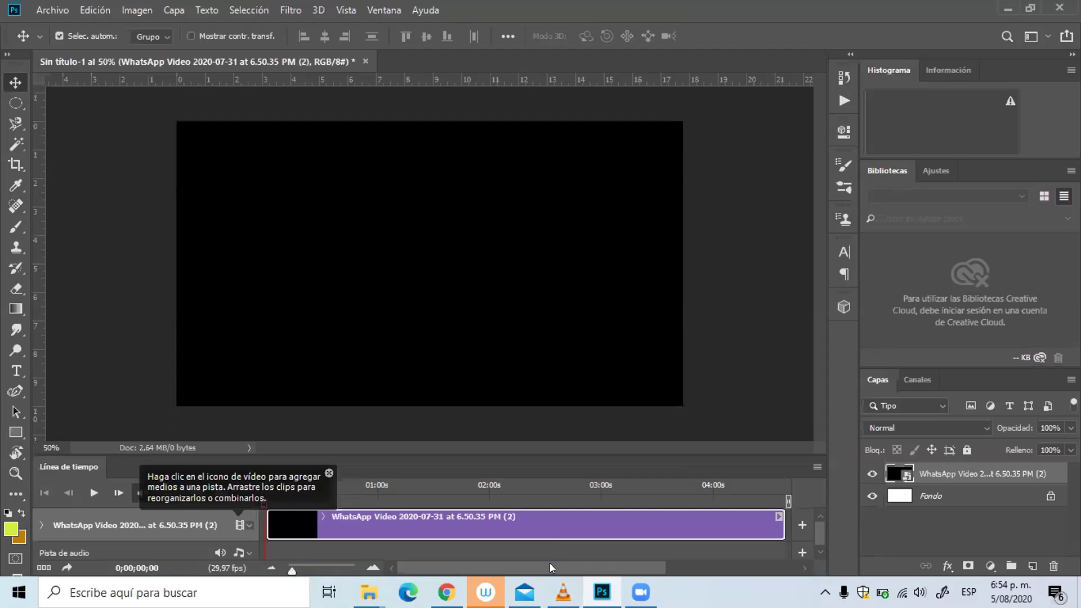